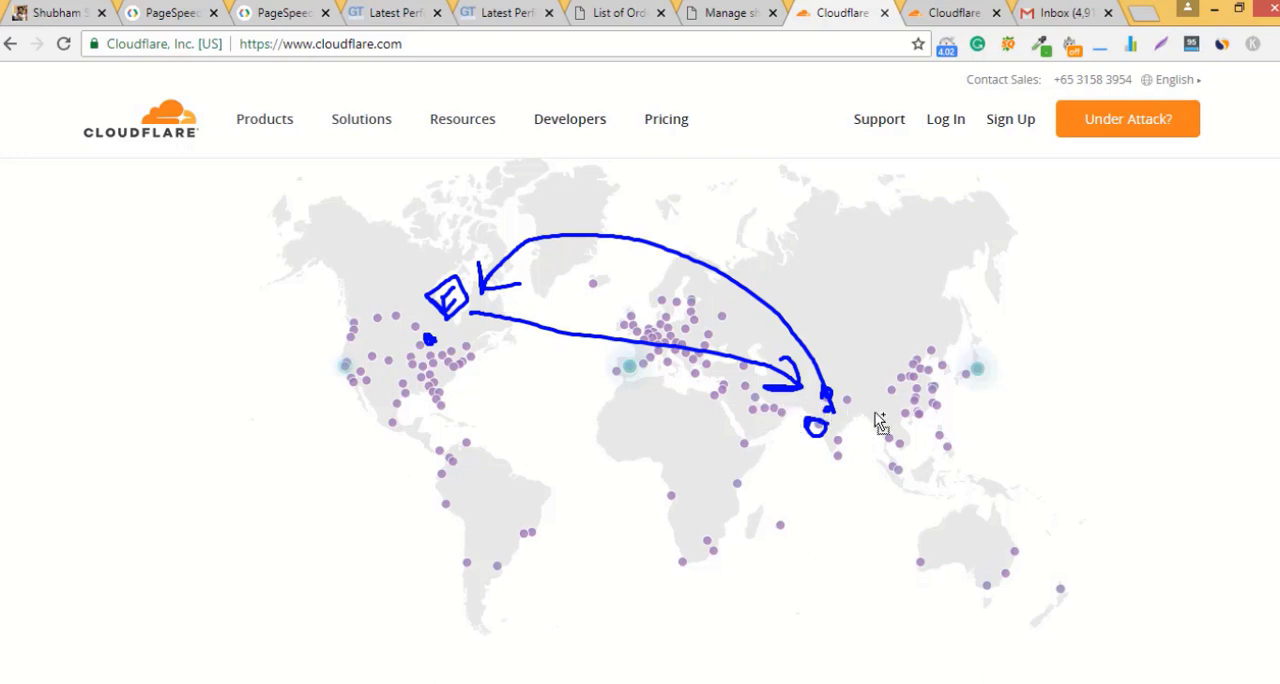
mouse_move(846, 421)
left_mouse_down()
mouse_move(843, 450)
mouse_move(836, 395)
mouse_move(848, 408)
left_mouse_up()
mouse_move(803, 446)
left_mouse_down()
mouse_move(880, 429)
mouse_move(800, 385)
left_mouse_up()
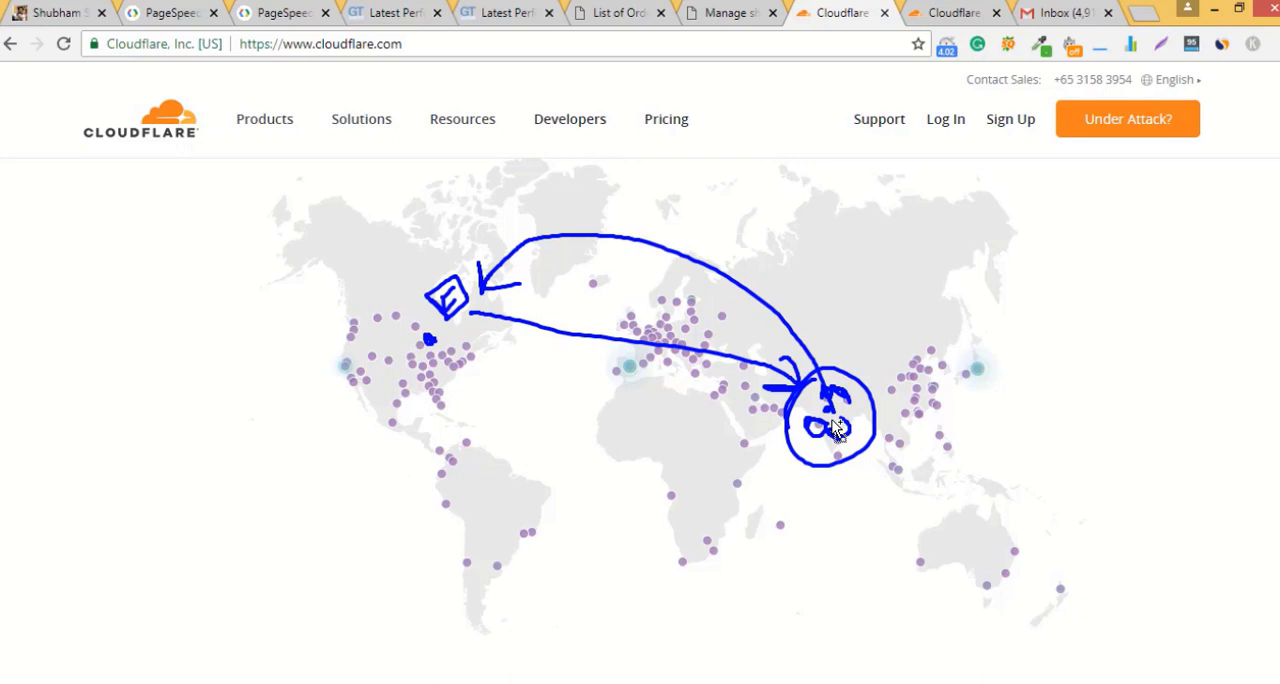
key("Escape")
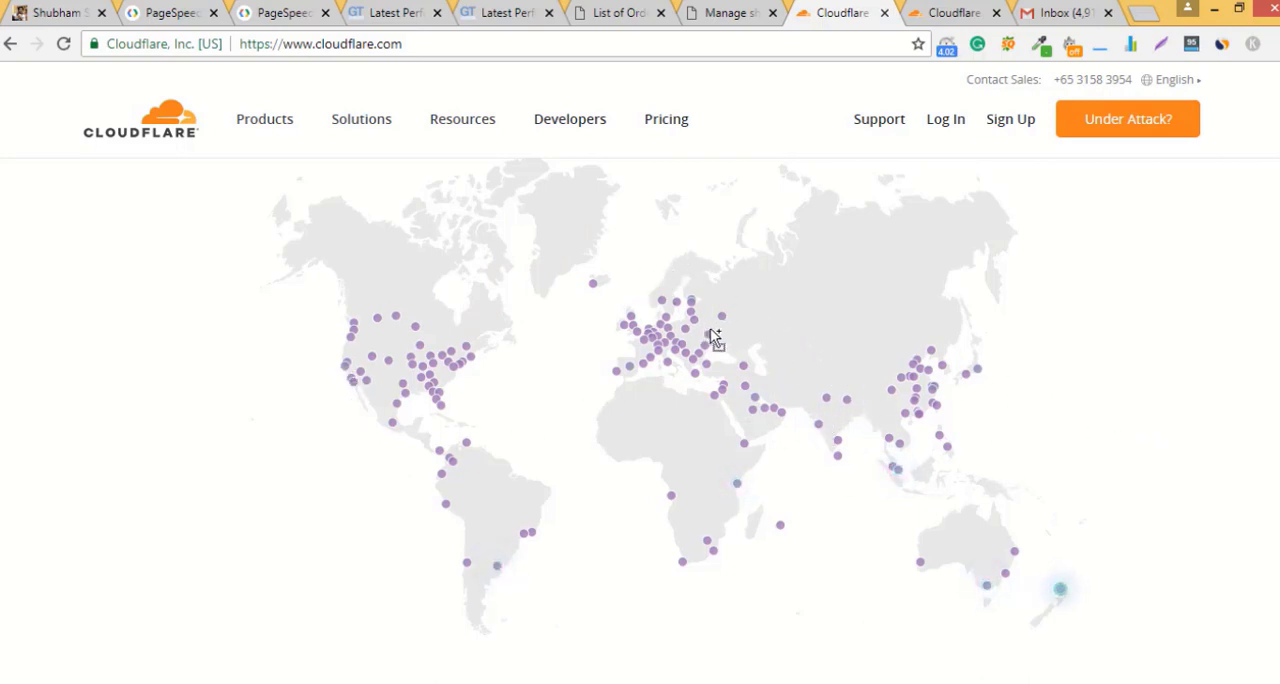
left_click_drag(683, 318, 665, 318)
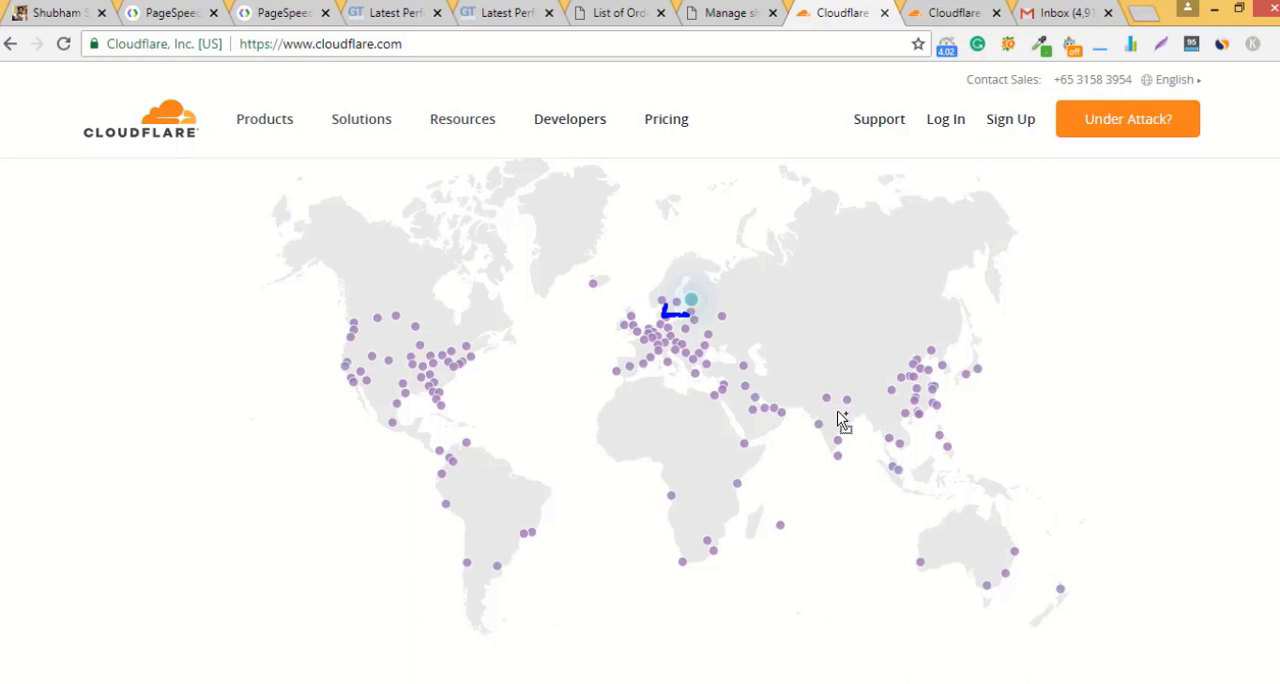
mouse_move(833, 414)
left_mouse_down()
mouse_move(829, 426)
mouse_move(817, 419)
left_mouse_up()
key("Escape")
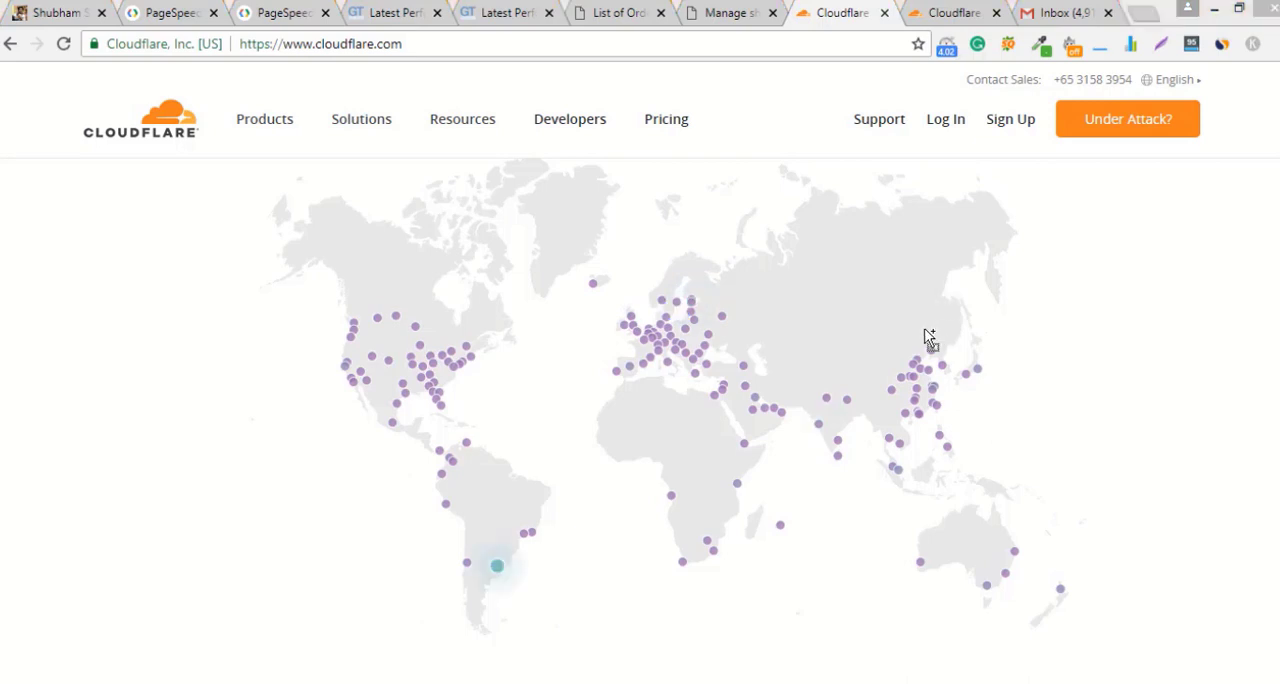
mouse_move(423, 272)
left_mouse_down()
mouse_move(409, 272)
mouse_move(418, 378)
left_mouse_up()
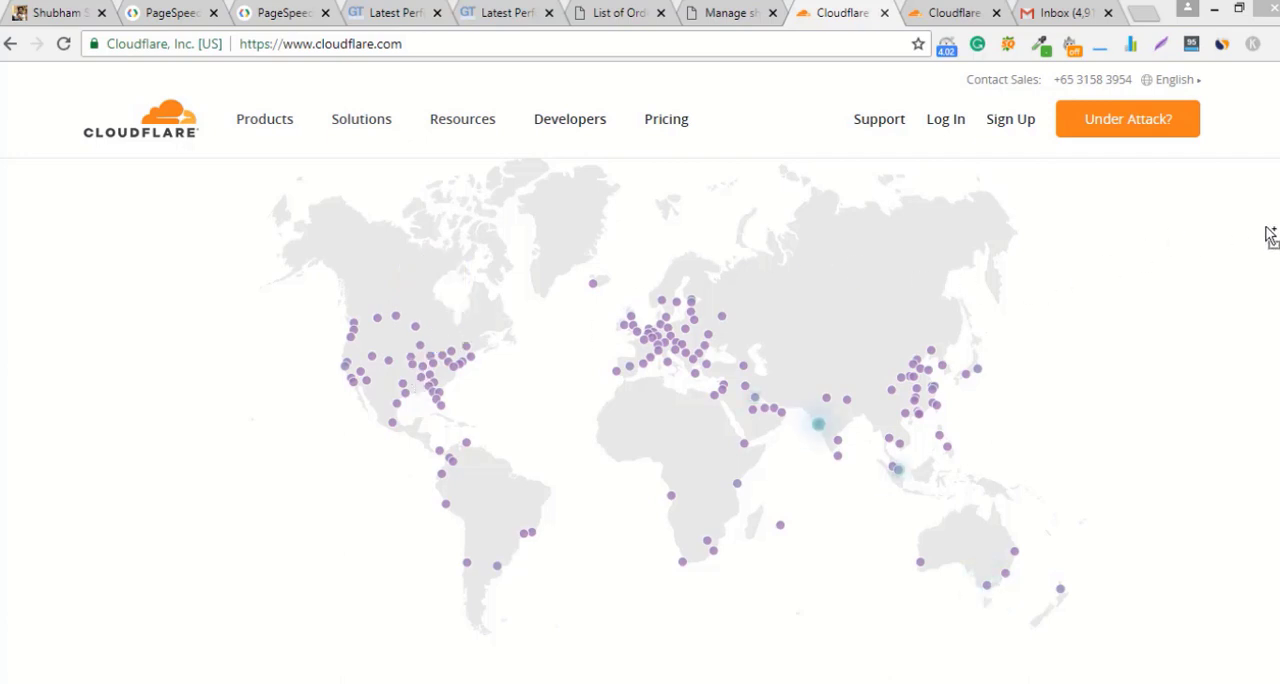
Step: Switch to the open Cloudflare sign-up page and create the account with the e-mail and password already filled in
scroll(640, 420, "up", 5)
scroll(1086, 266, "up", 3)
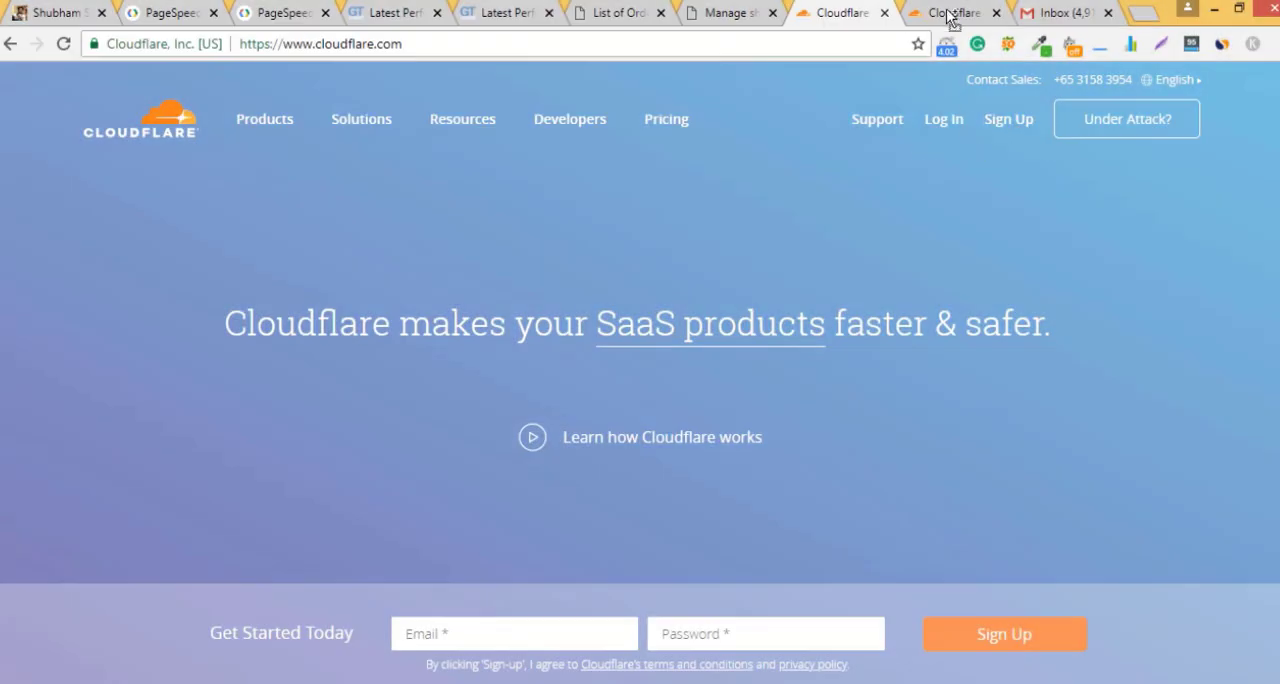
left_click(944, 16)
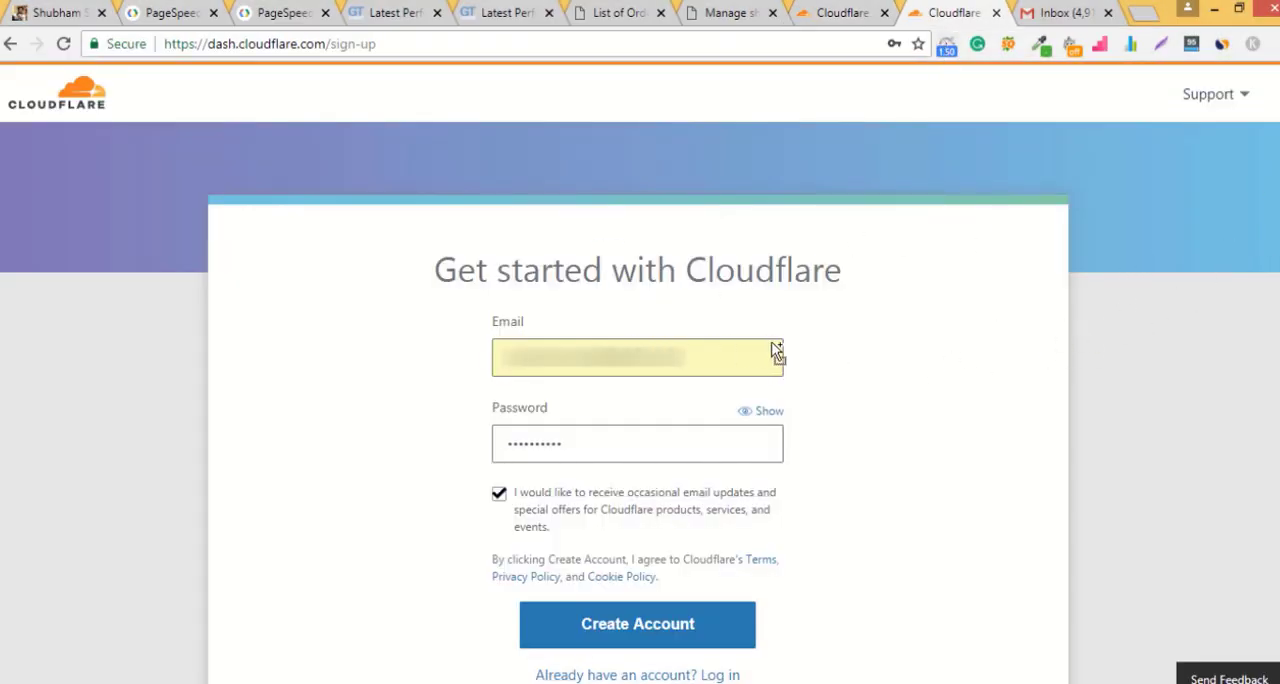
left_click(707, 625)
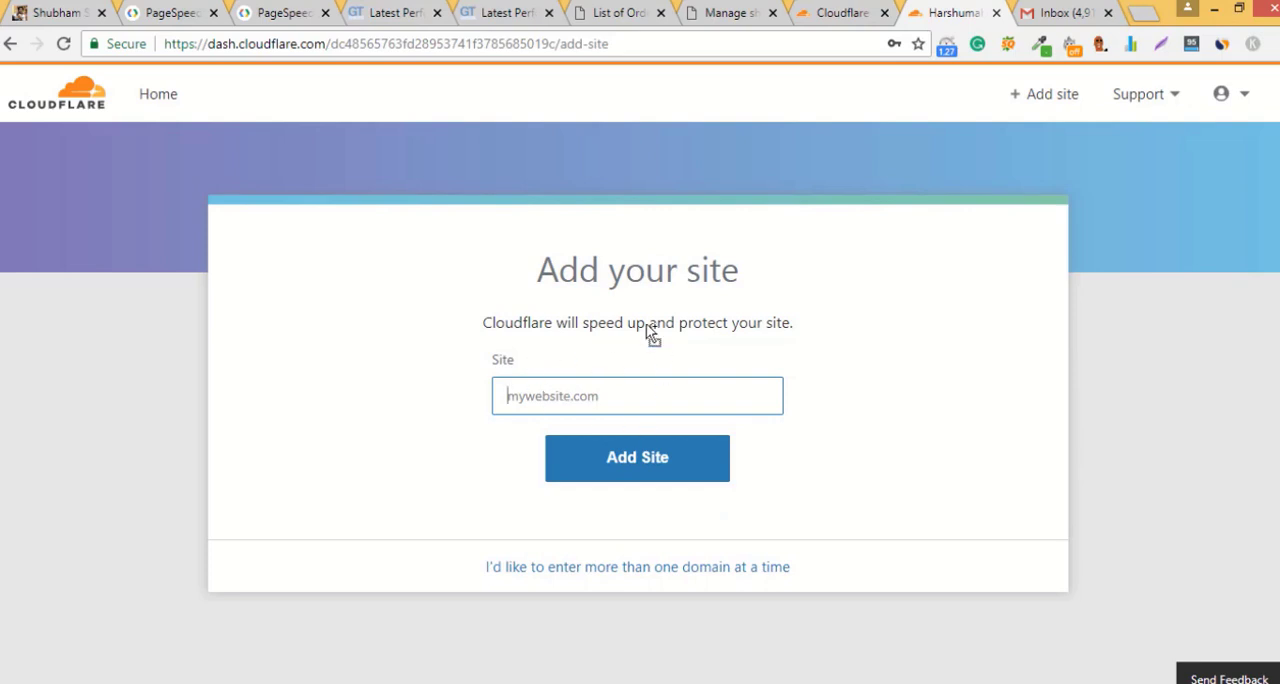
Step: Copy the portfolio website's address from its open page and add it to Cloudflare as the site
left_click(85, 12)
left_click(414, 49)
key("ctrl+c")
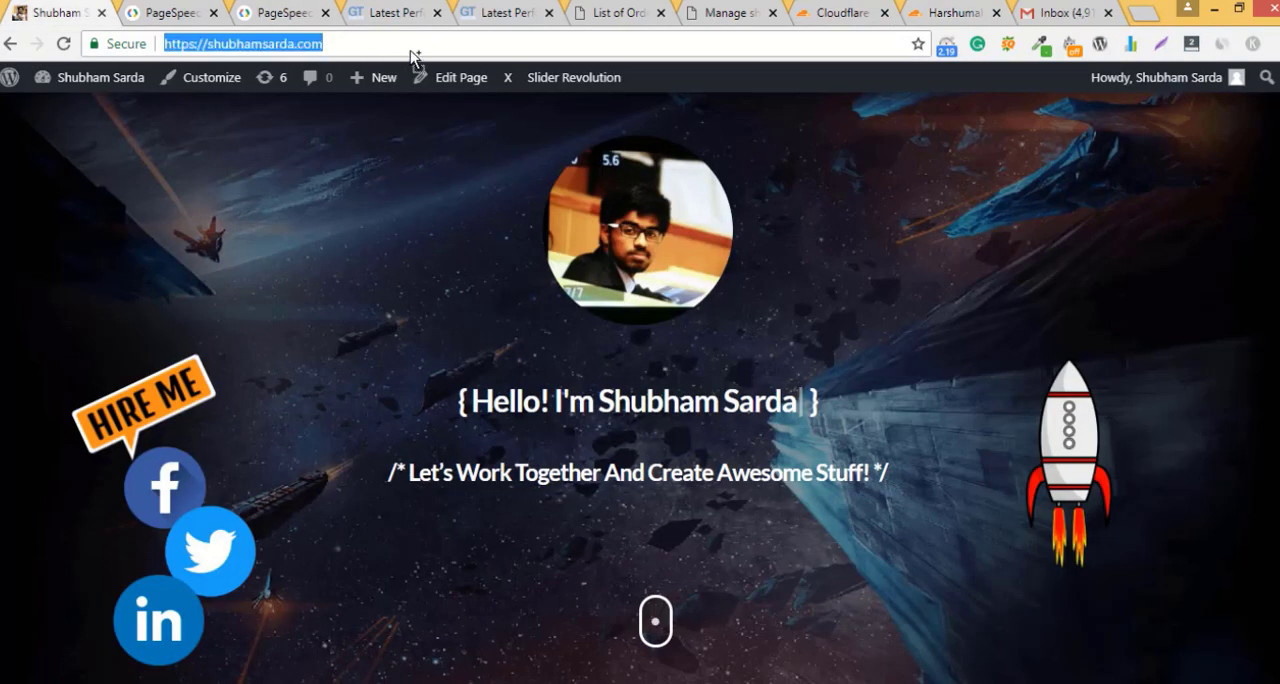
left_click(933, 9)
left_click(630, 395)
key("ctrl+v")
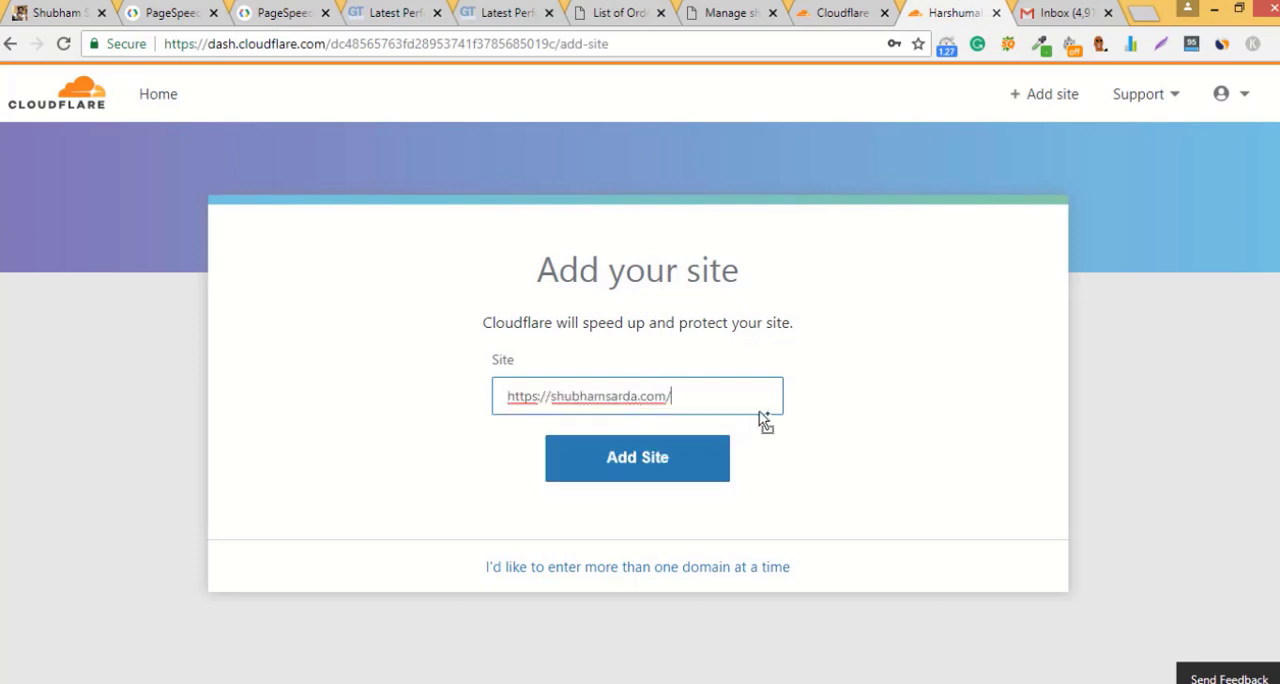
left_click(670, 471)
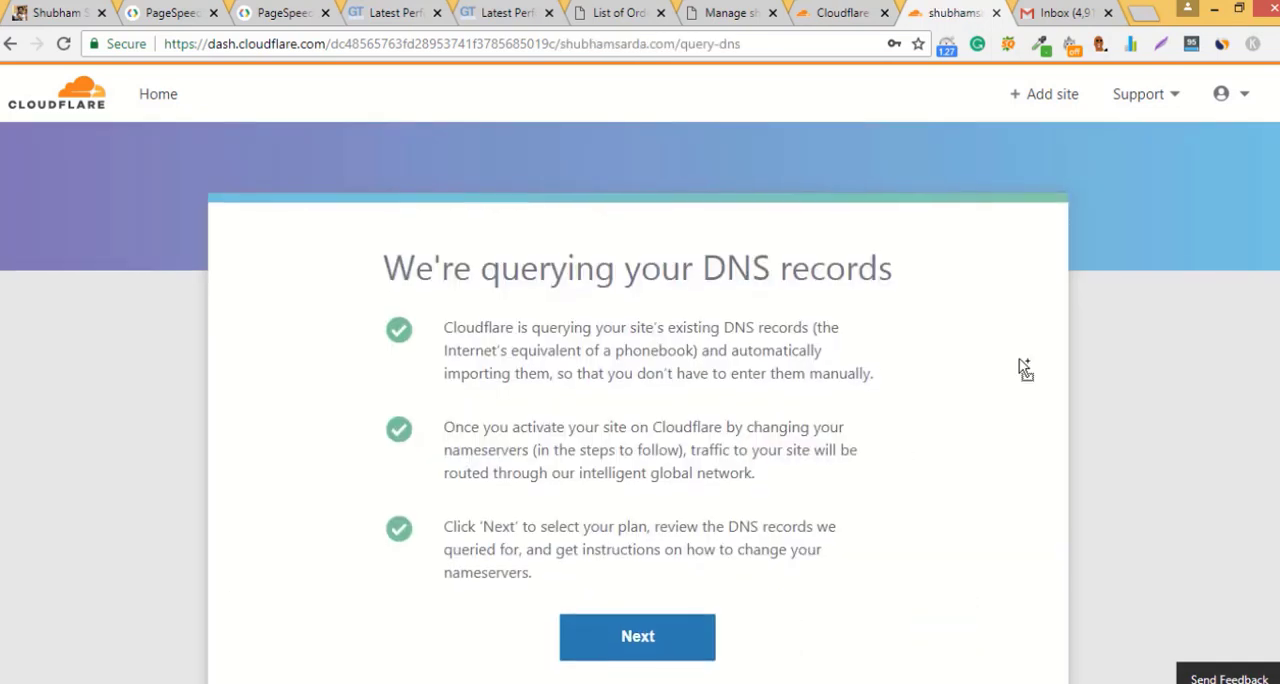
Step: Continue past the DNS query notice, then select and confirm the Free plan for the website
scroll(1024, 368, "down", 2)
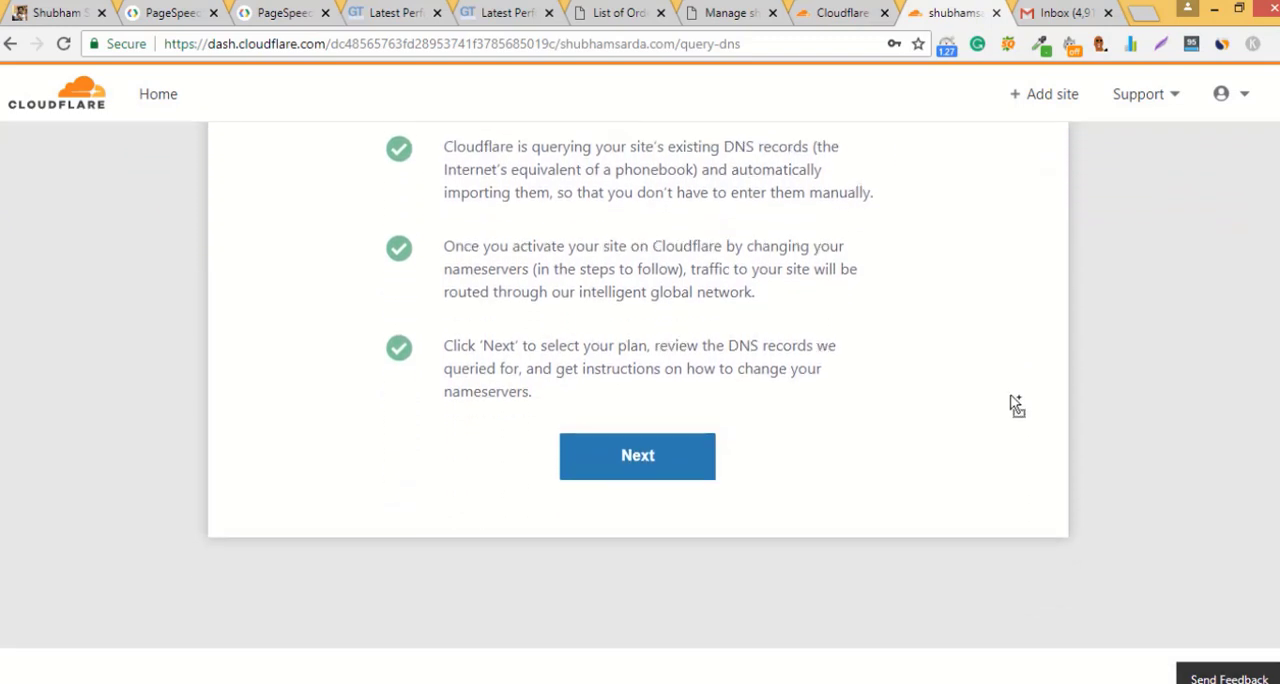
scroll(1012, 400, "up", 2)
left_click(664, 638)
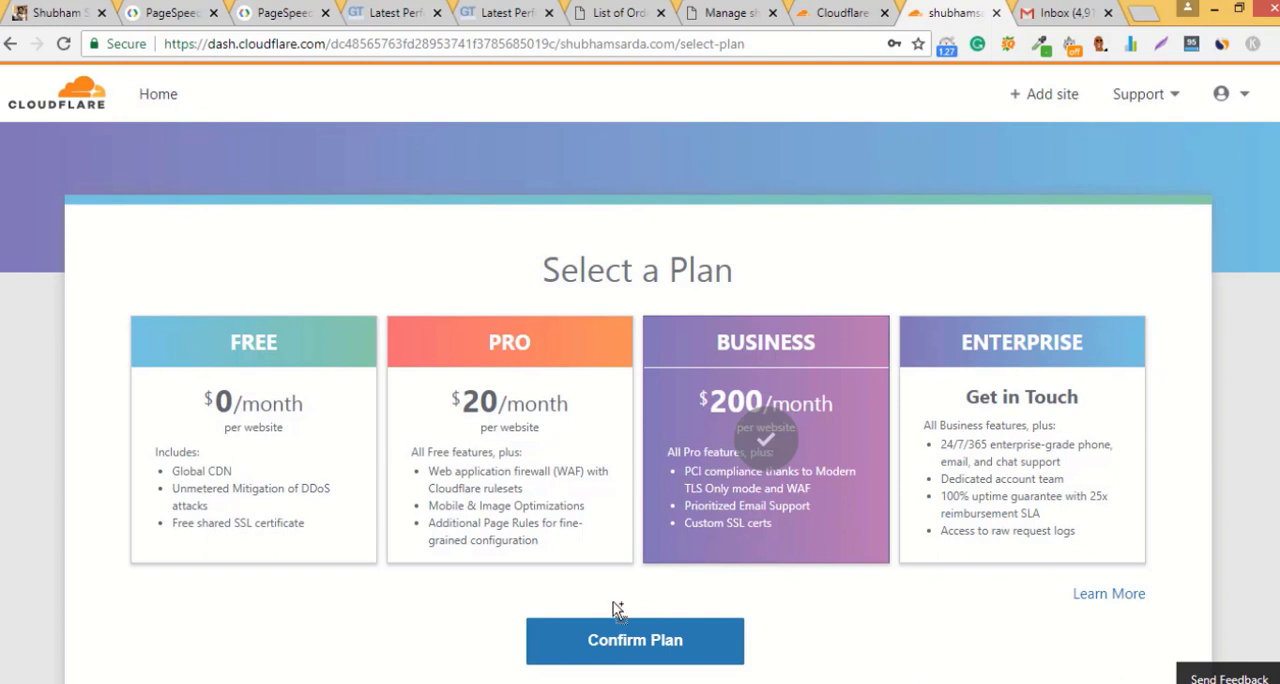
left_click(343, 475)
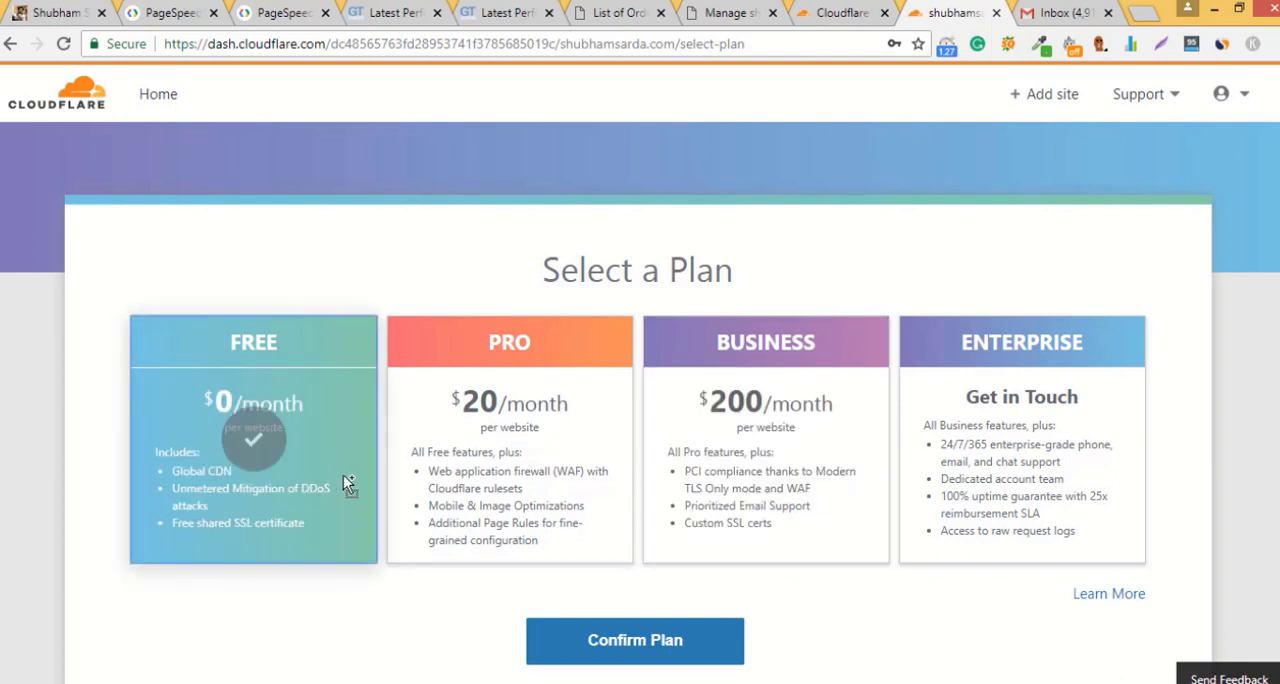
left_click(684, 640)
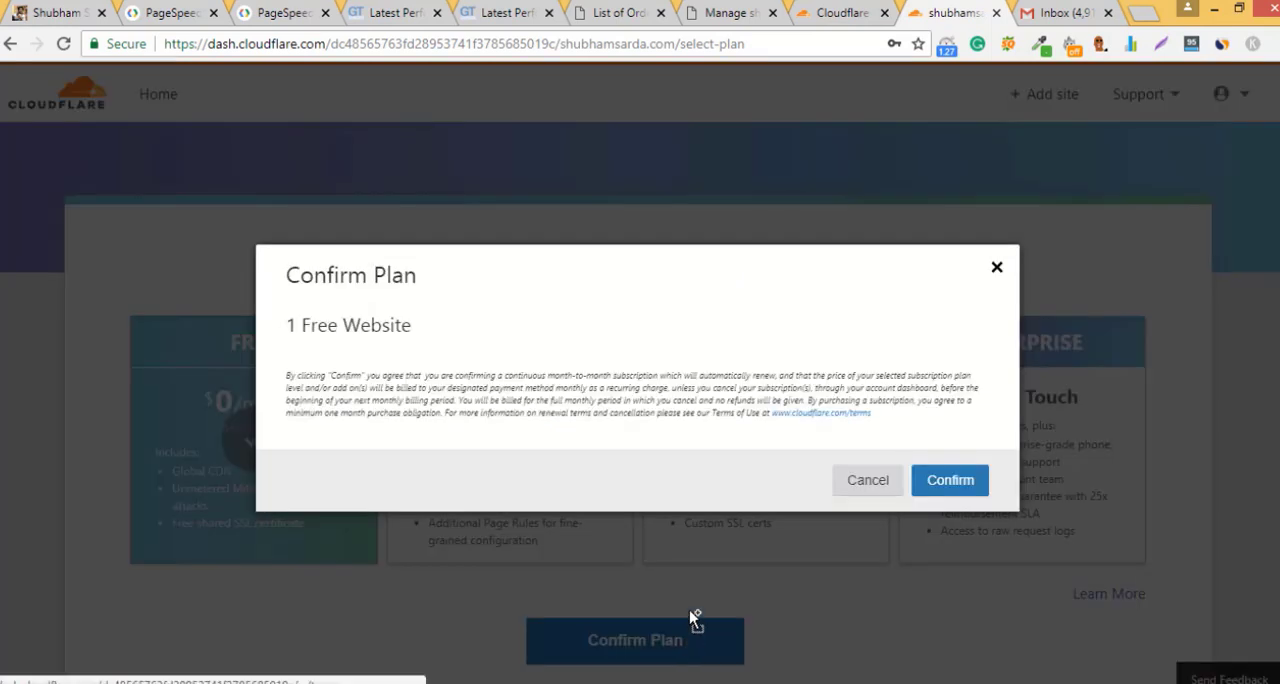
left_click(950, 492)
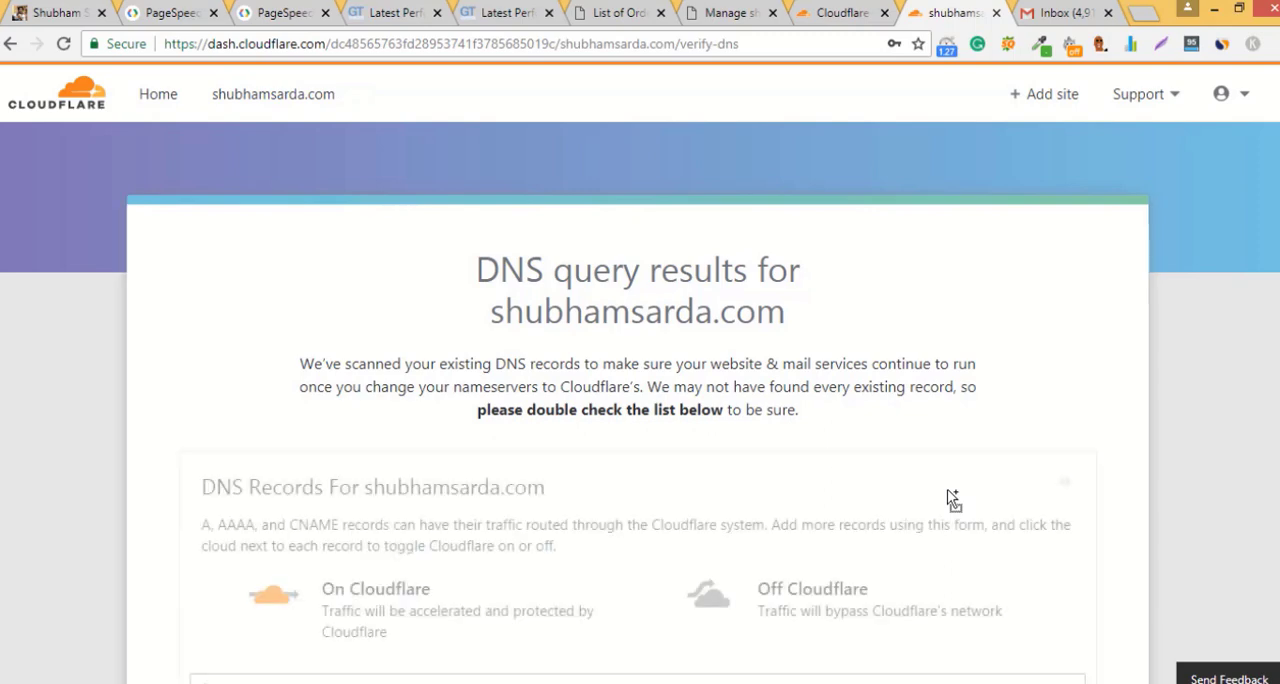
Step: Review the scanned DNS records and continue to the nameserver change instructions
scroll(730, 393, "down", 3)
scroll(730, 393, "up", 3)
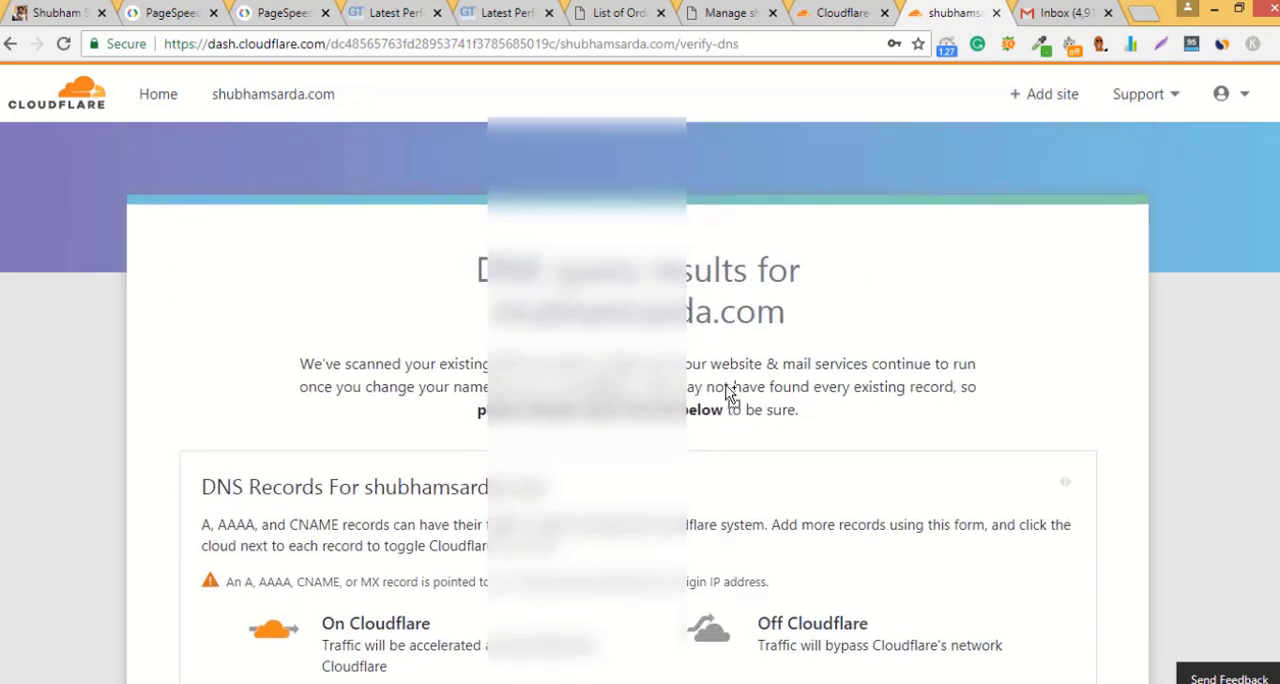
scroll(730, 393, "down", 13)
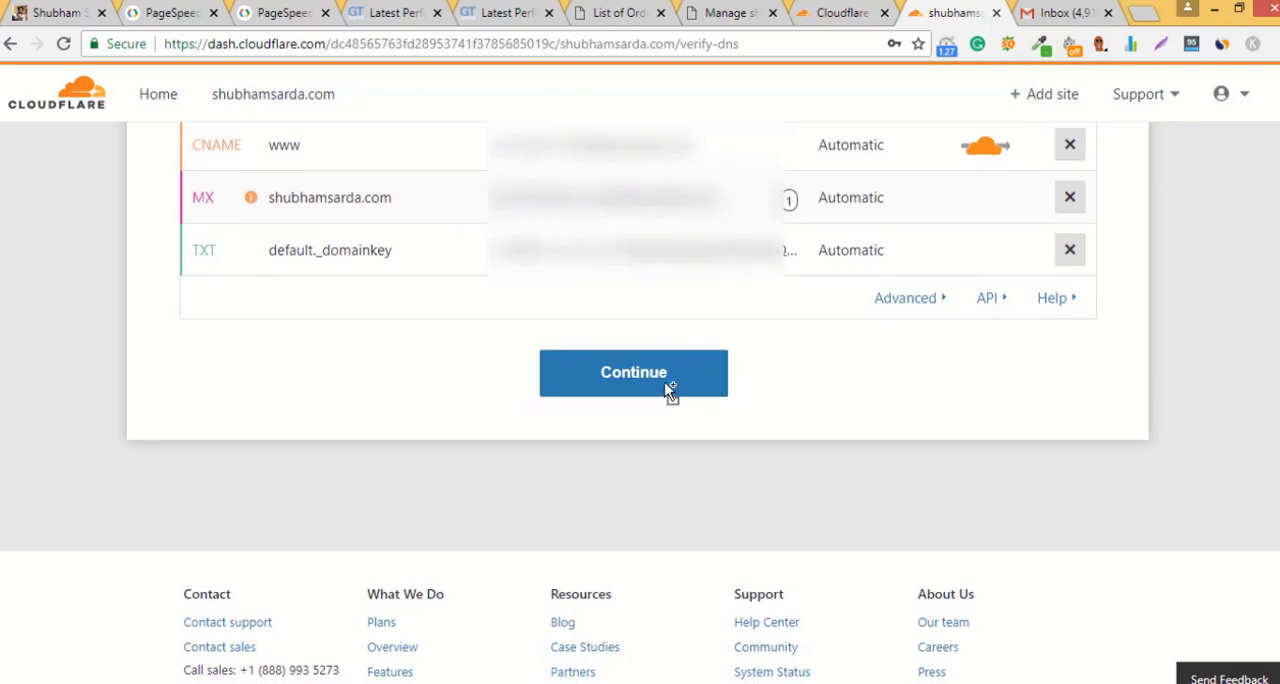
left_click(669, 391)
scroll(669, 391, "down", 1)
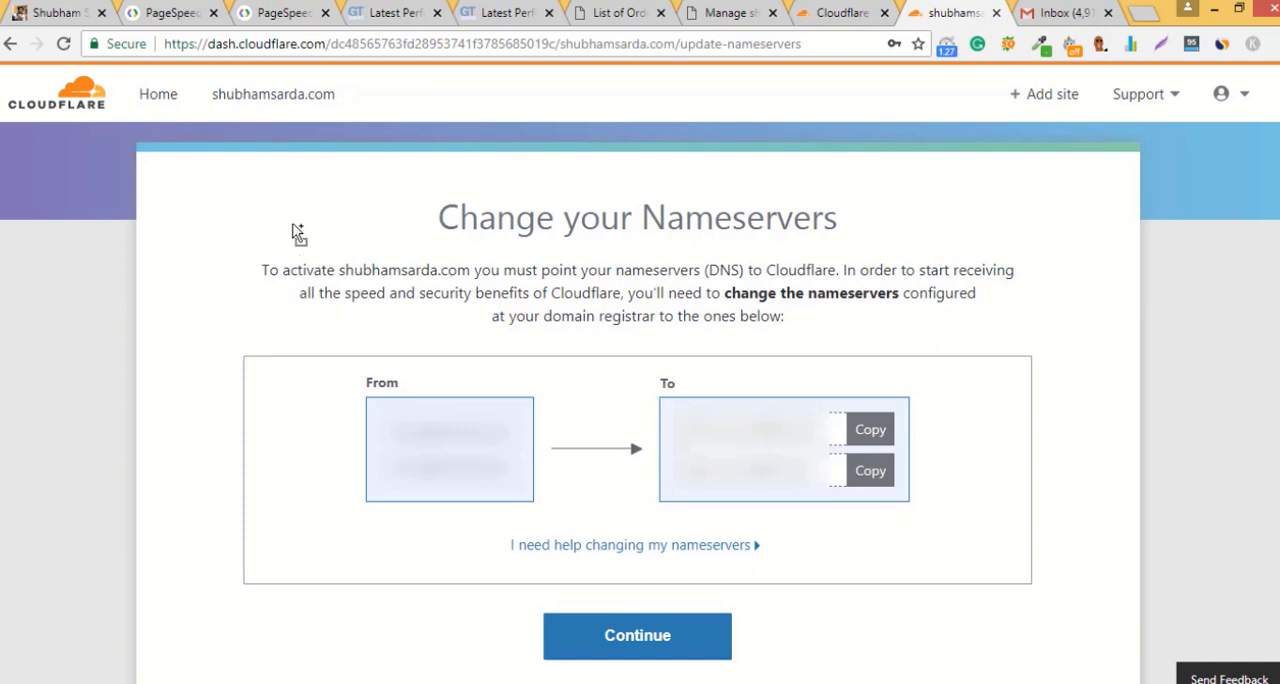
mouse_move(342, 398)
left_mouse_down()
mouse_move(300, 370)
mouse_move(340, 398)
mouse_move(426, 316)
left_mouse_up()
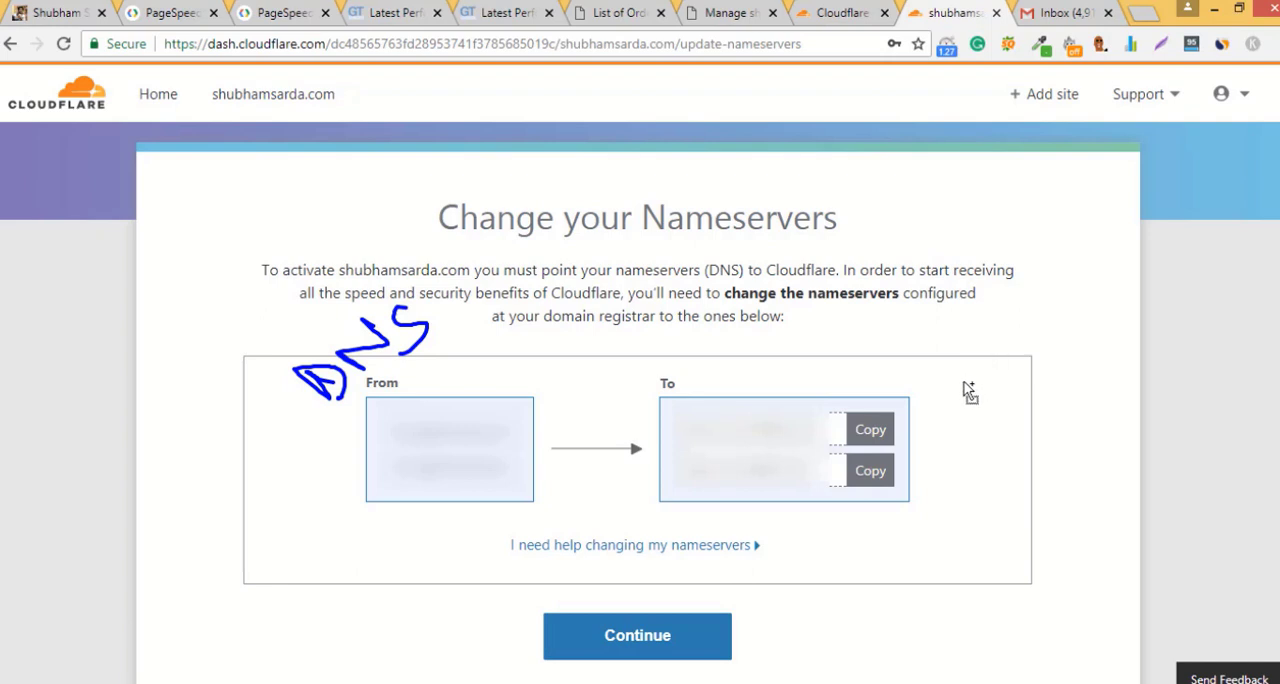
mouse_move(958, 400)
left_mouse_down()
mouse_move(985, 425)
mouse_move(975, 400)
mouse_move(1022, 398)
mouse_move(1038, 346)
mouse_move(988, 470)
mouse_move(1015, 515)
left_mouse_up()
left_click_drag(1015, 515, 1128, 418)
mouse_move(1030, 468)
left_mouse_down()
mouse_move(1023, 480)
mouse_move(1051, 466)
mouse_move(1057, 423)
mouse_move(1070, 460)
left_mouse_up()
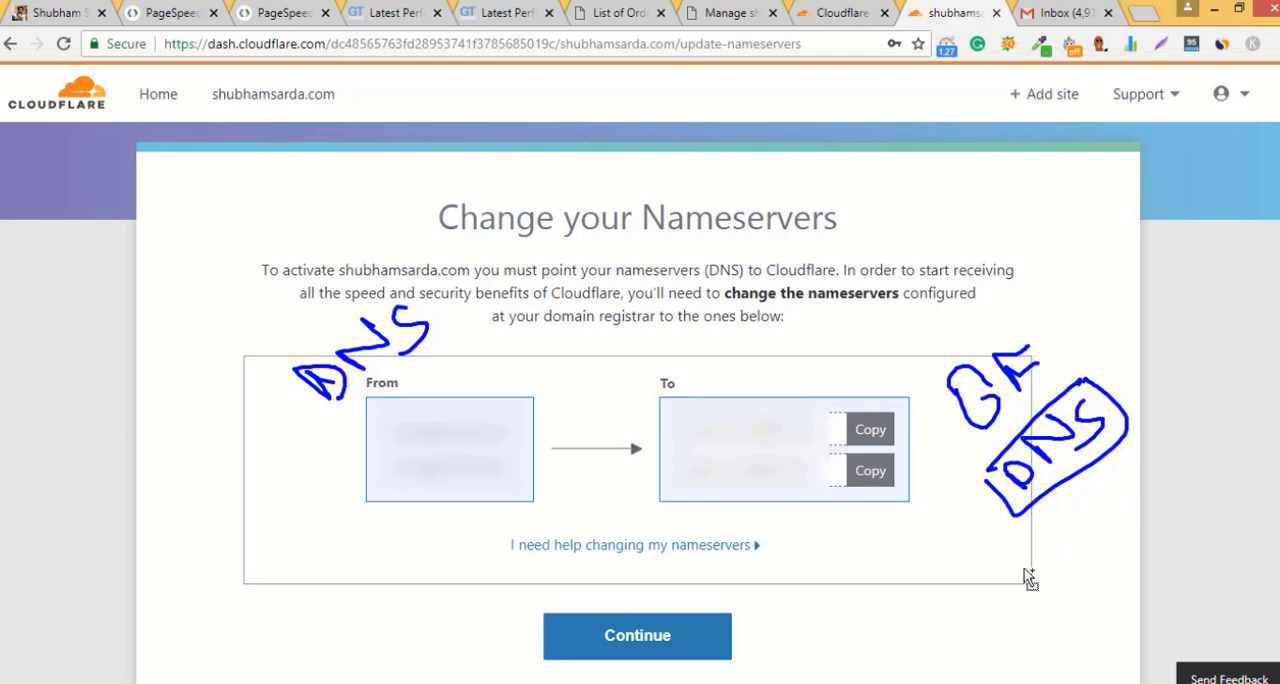
mouse_move(836, 630)
left_mouse_down()
mouse_move(925, 615)
mouse_move(936, 550)
mouse_move(966, 545)
left_mouse_up()
left_click_drag(912, 640, 980, 548)
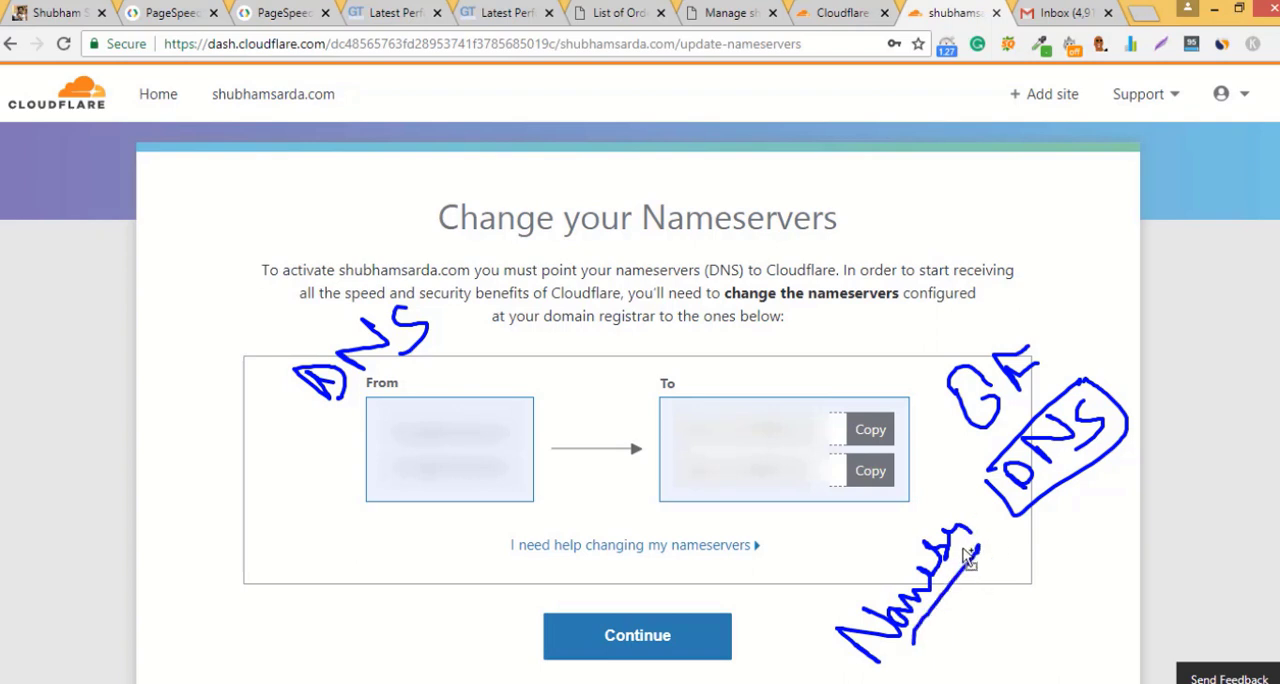
key("Escape")
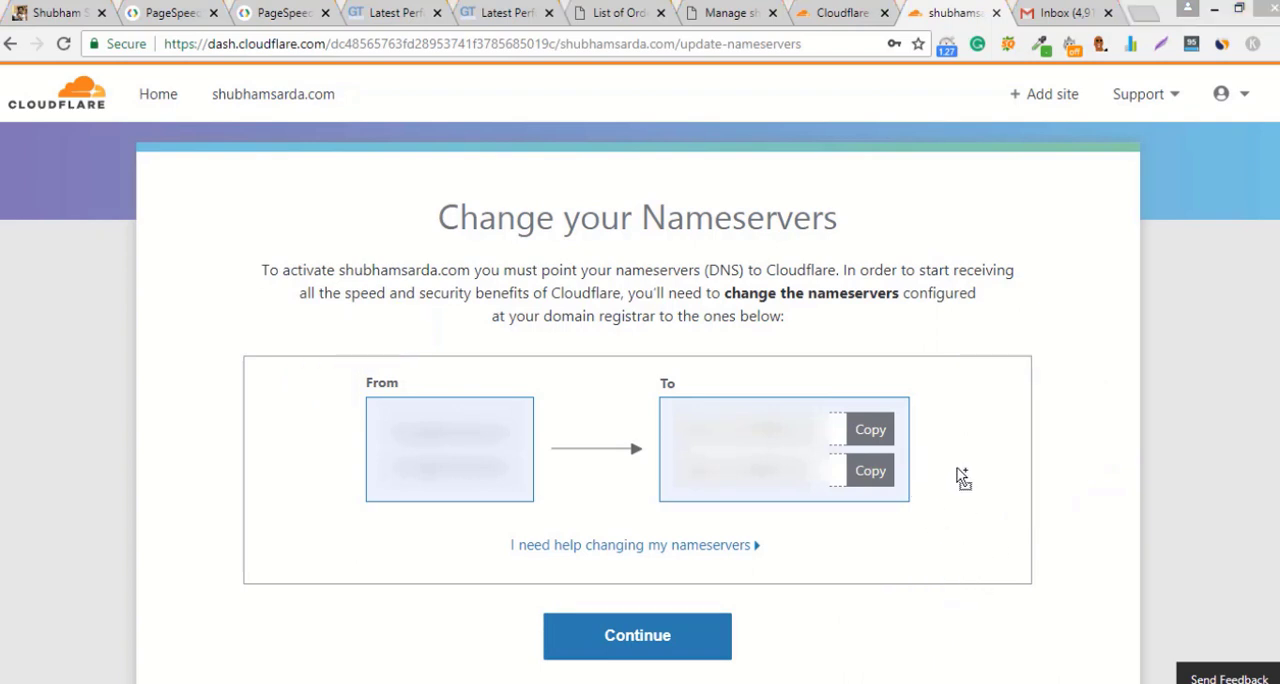
Step: Copy Cloudflare's first nameserver and enter it as Name Server 1 in the domain's BigRock name server settings
left_click(875, 433)
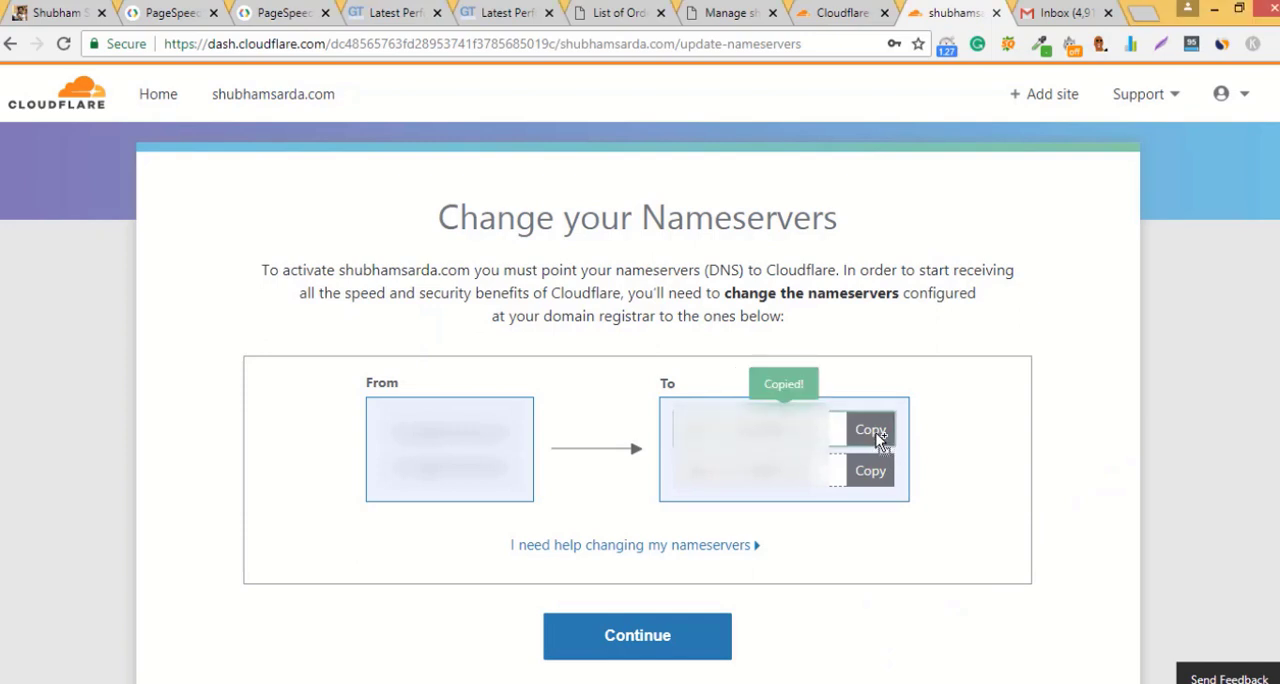
left_click(715, 5)
left_click(412, 468)
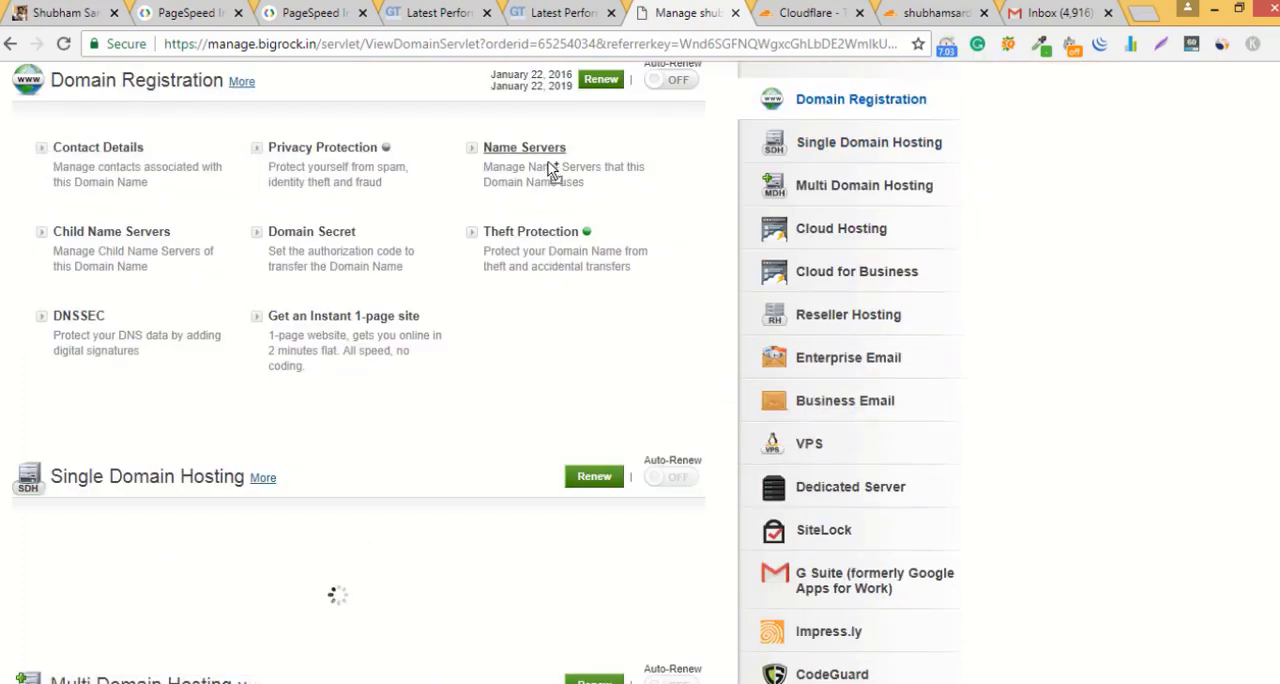
left_click(549, 152)
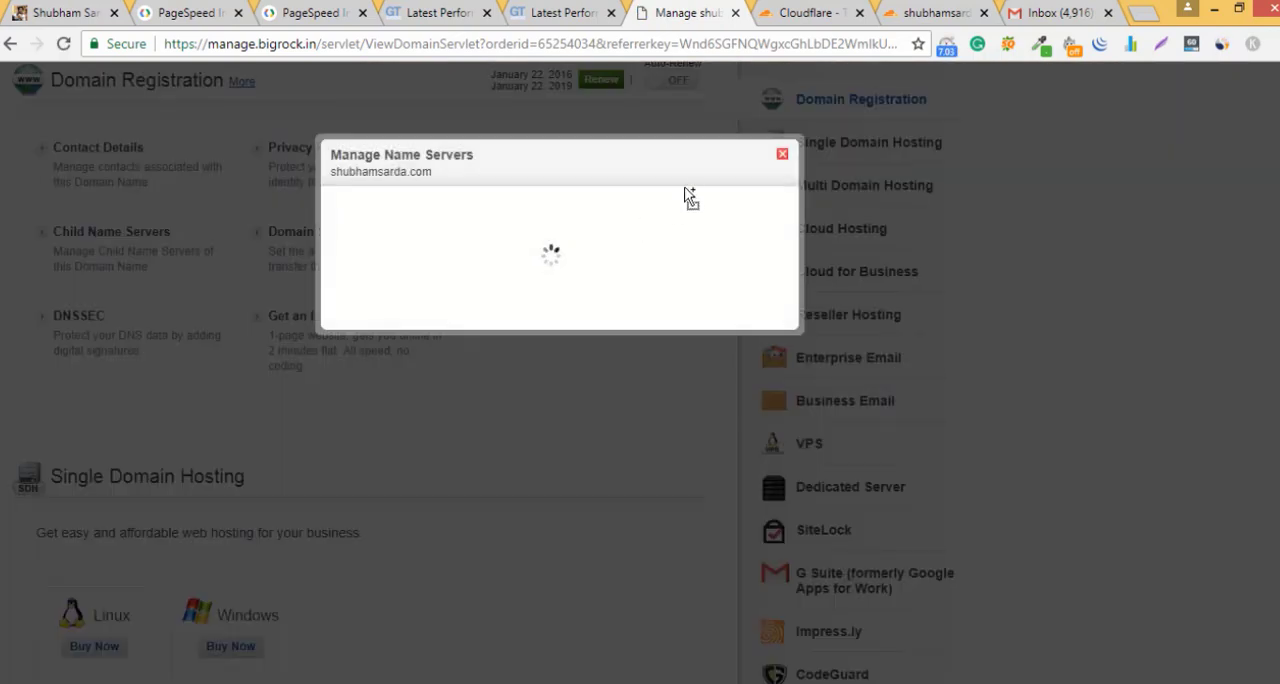
left_click(633, 228)
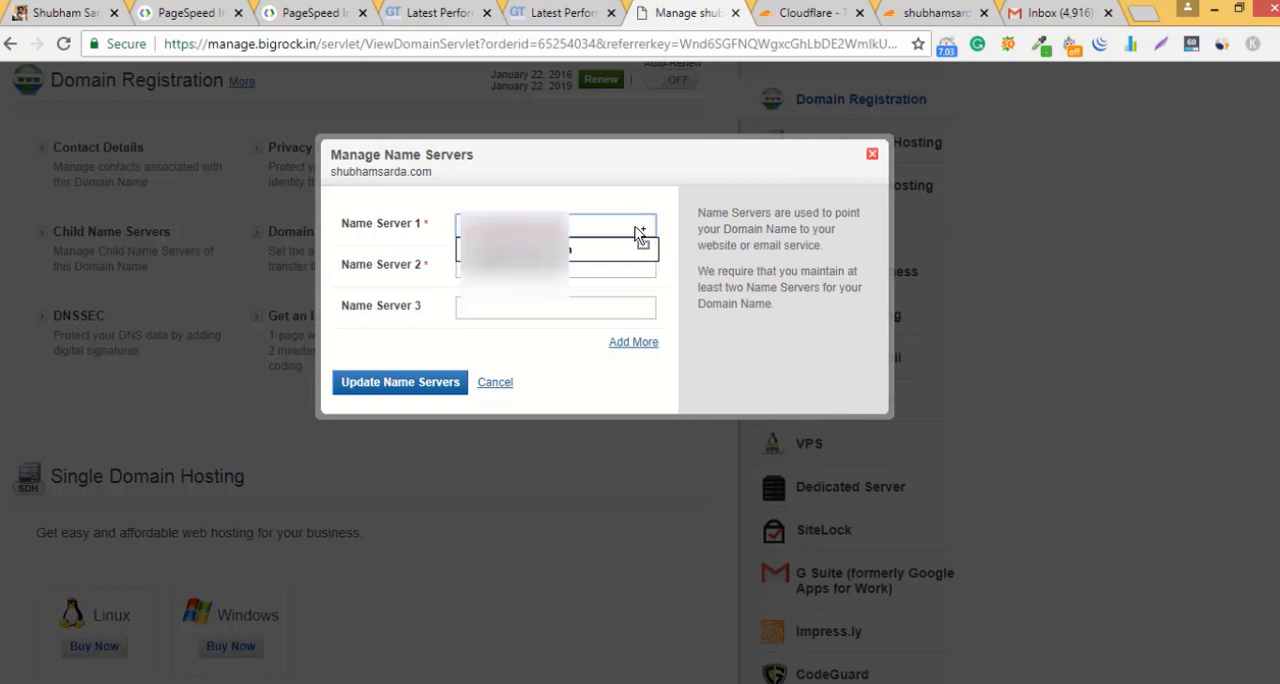
left_click(641, 246)
Step: Copy Cloudflare's second nameserver into Name Server 2 at BigRock and update the domain's name servers
left_click(608, 270)
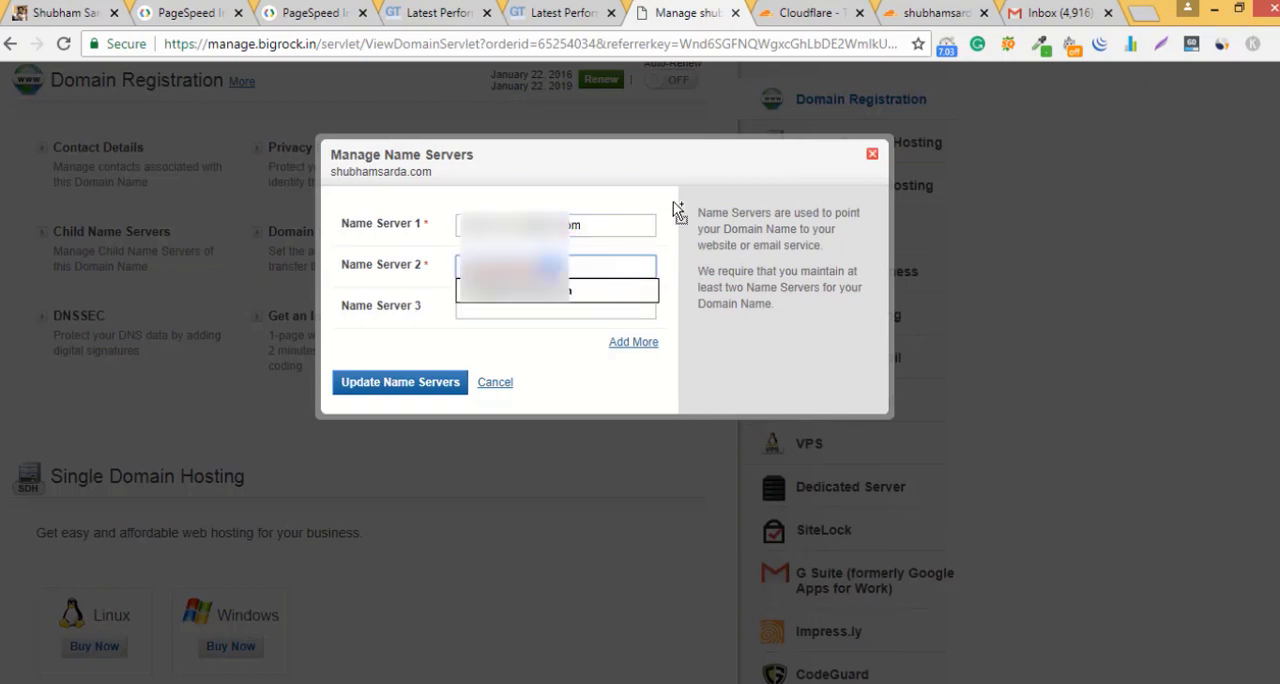
left_click(910, 14)
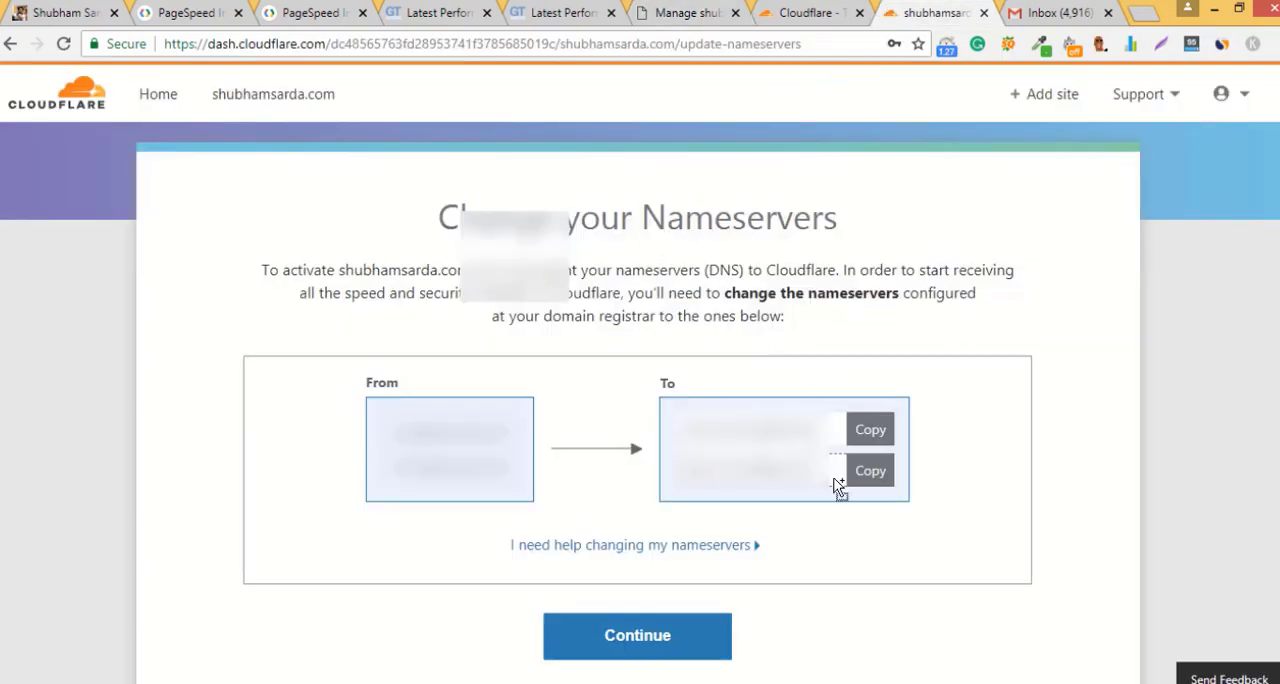
left_click(870, 471)
left_click(688, 14)
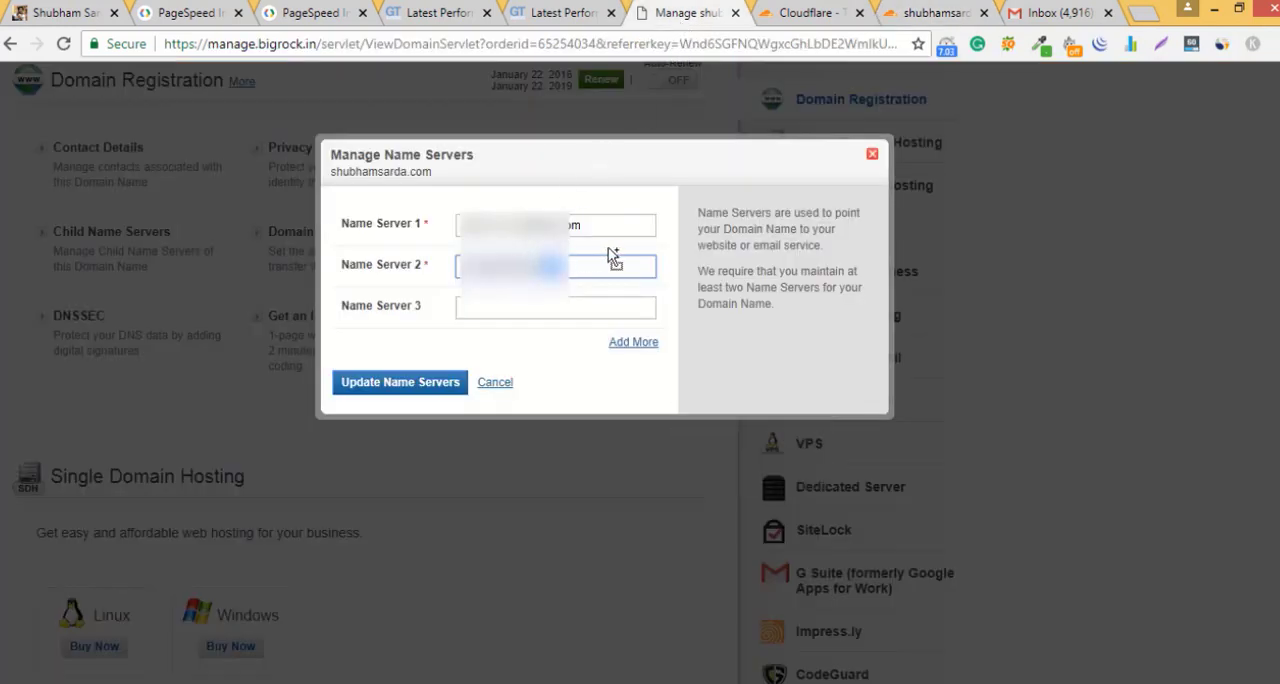
key("ctrl+v")
left_click(426, 385)
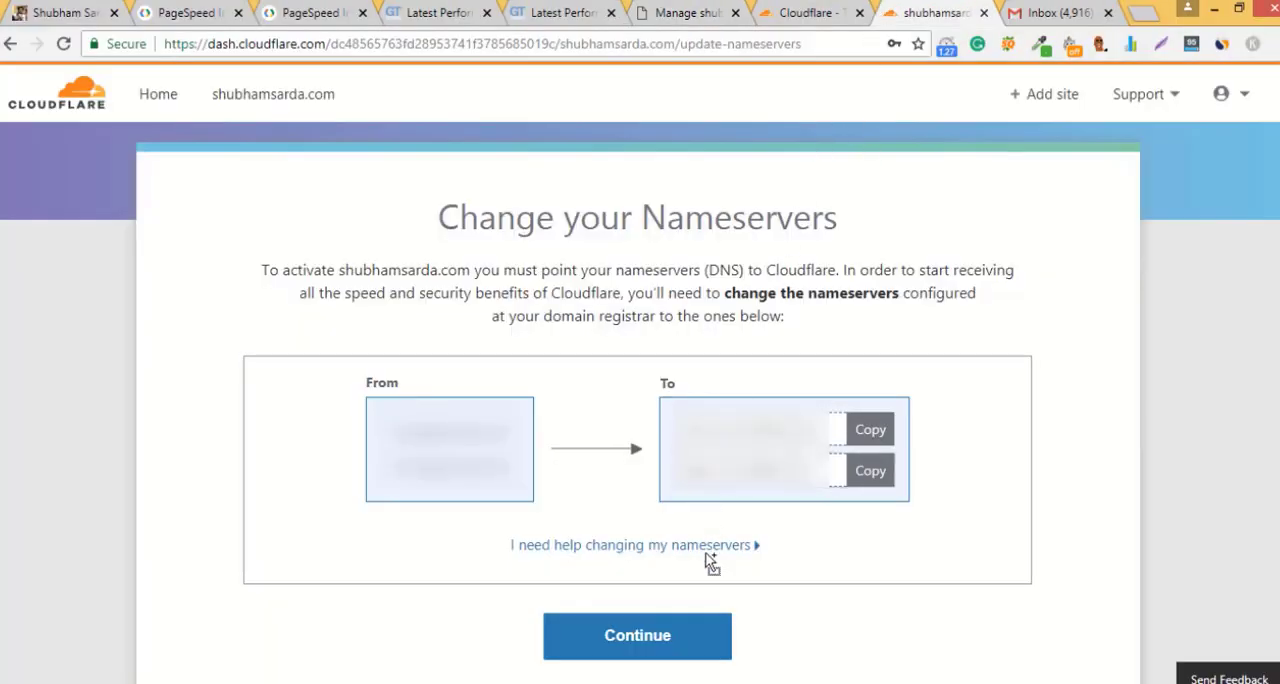
Step: Continue from Cloudflare's nameserver instructions to the site overview and request a recheck of the nameservers
left_click(682, 642)
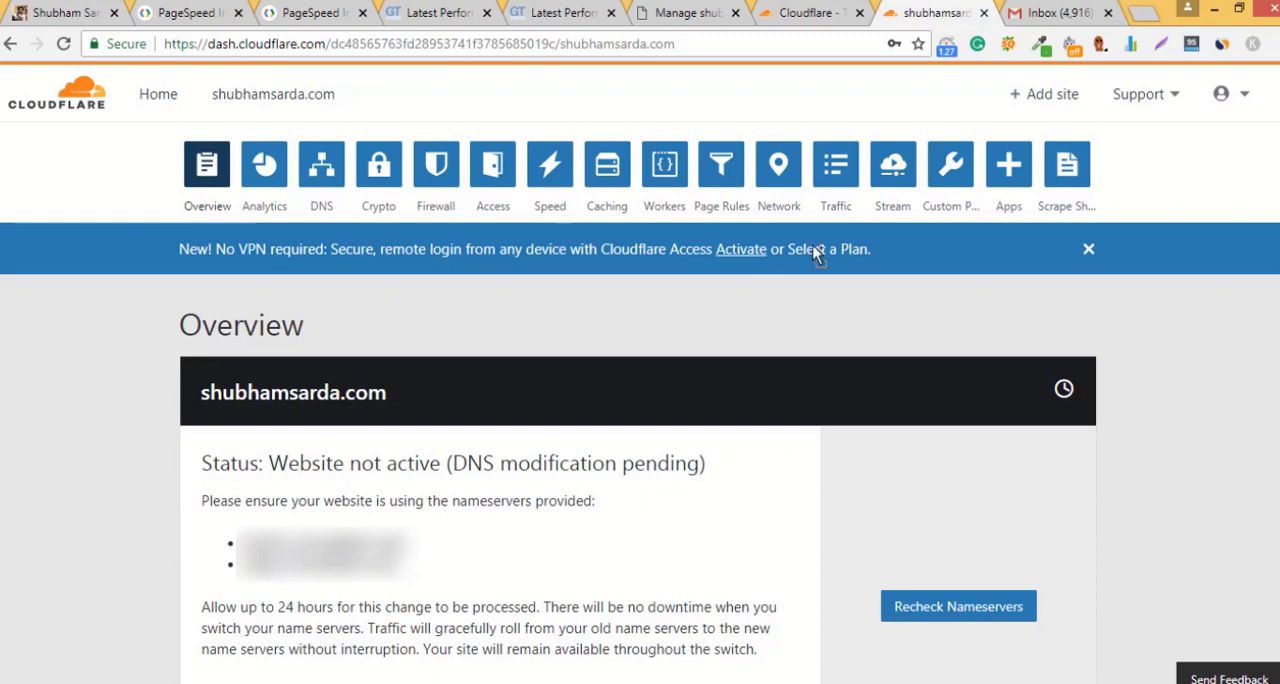
left_click_drag(1274, 214, 1275, 268)
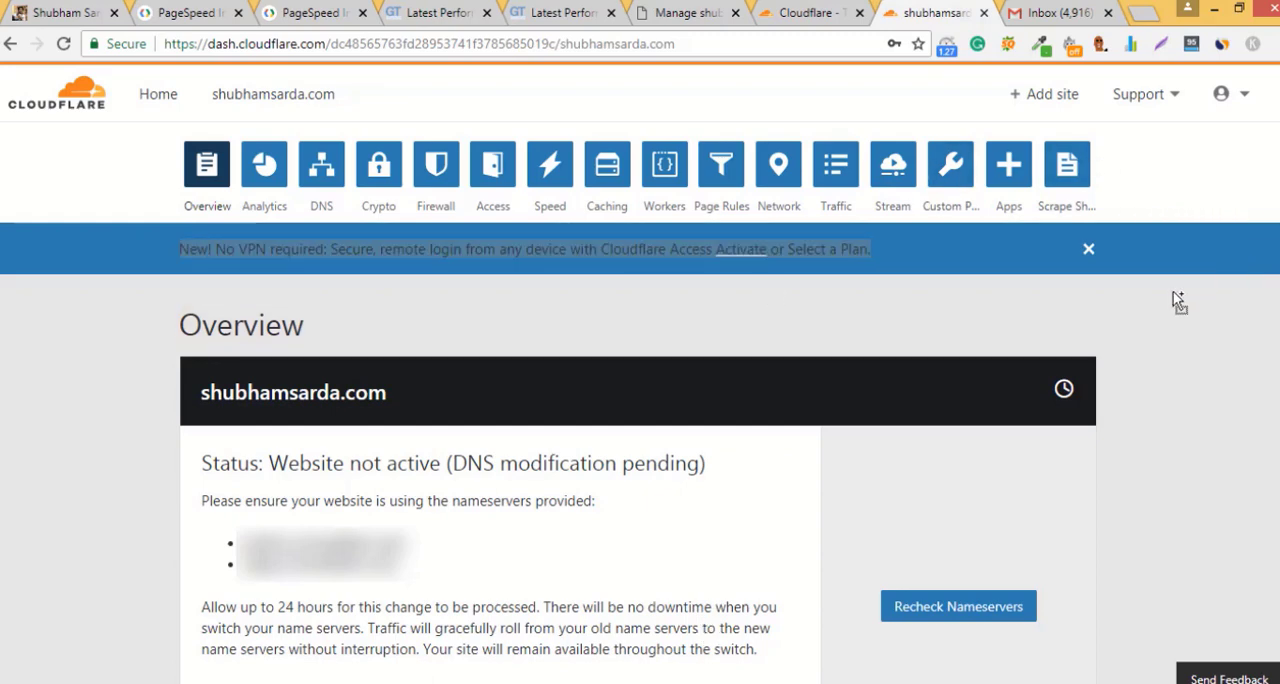
left_click(1181, 341)
scroll(1232, 296, "down", 2)
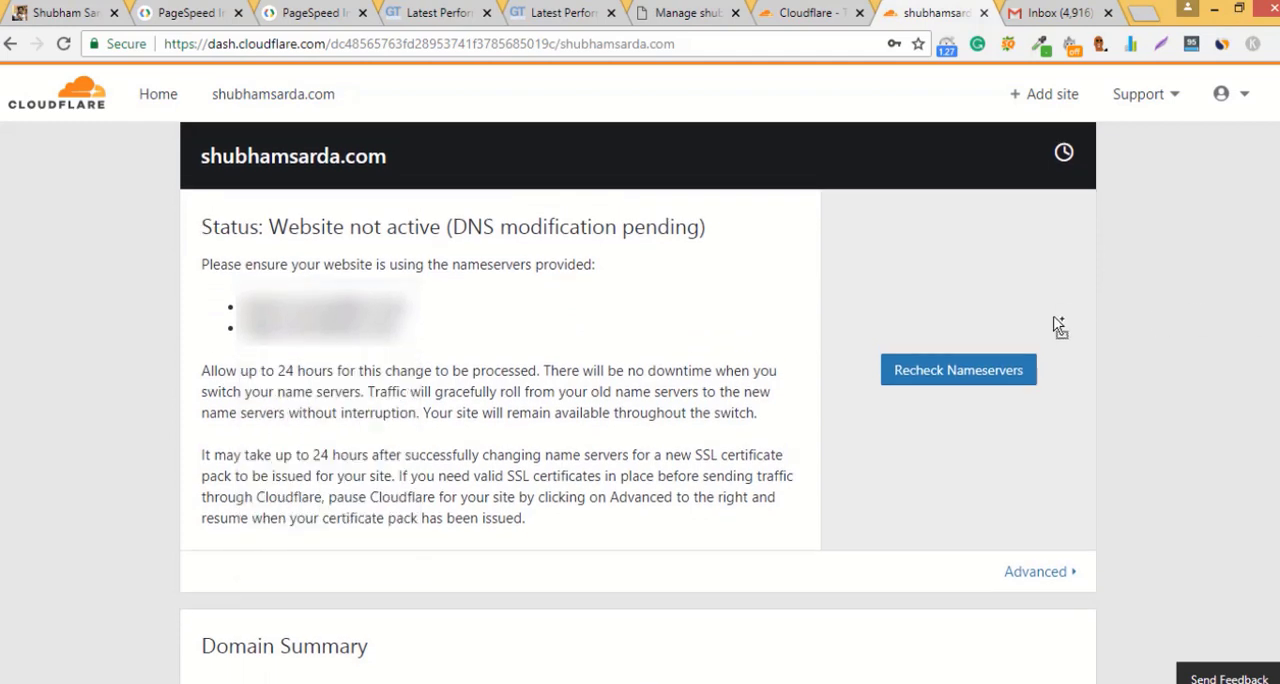
left_click(1004, 376)
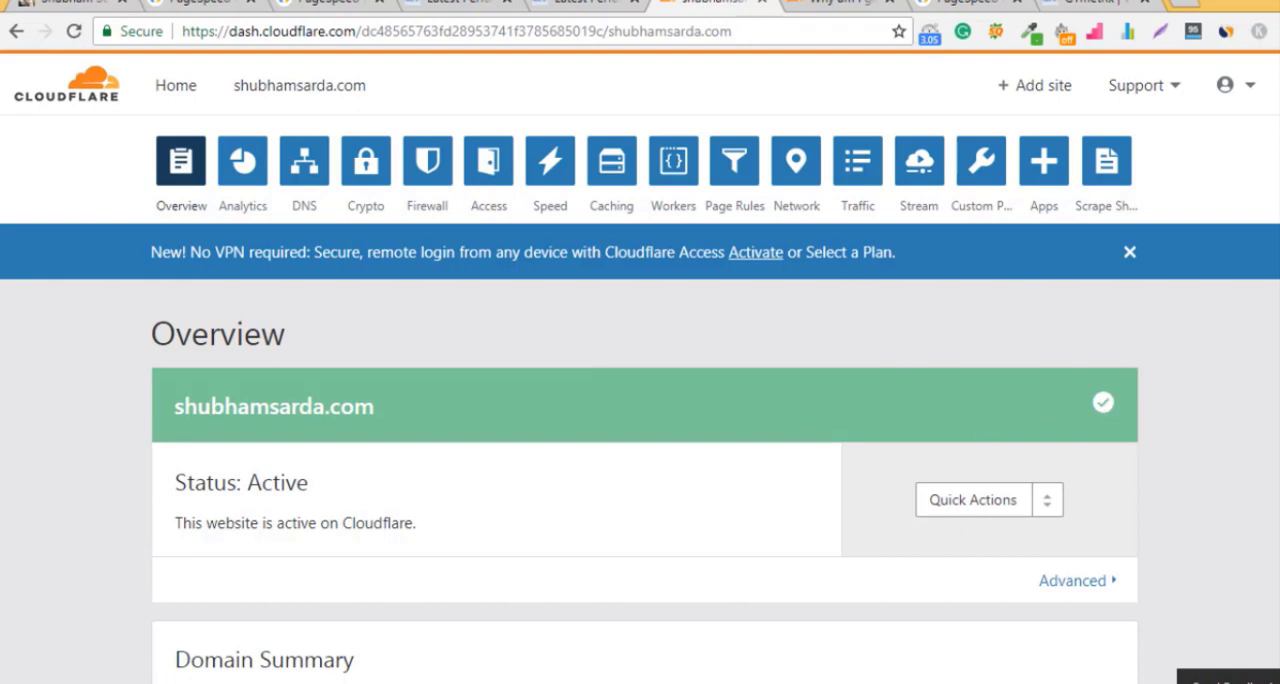
Step: Examine the site's status, domain summary and subscription in the Cloudflare overview, and its web traffic analytics
scroll(1135, 387, "down", 3)
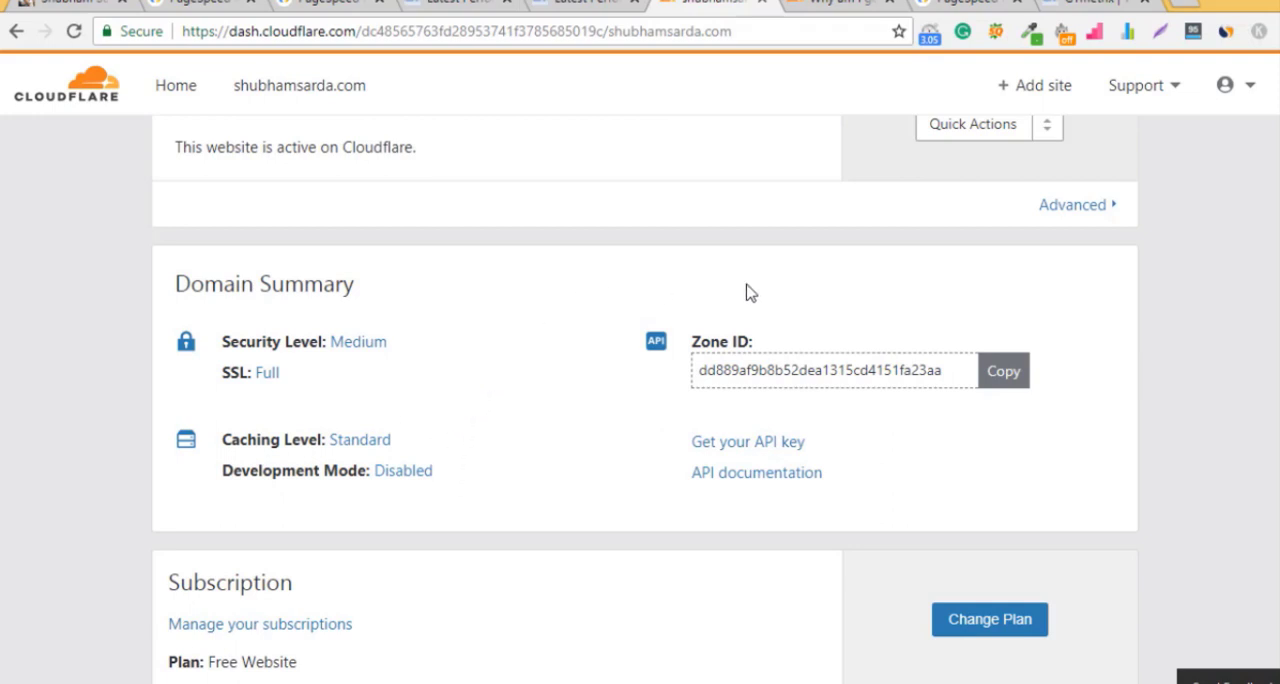
scroll(640, 400, "down", 2)
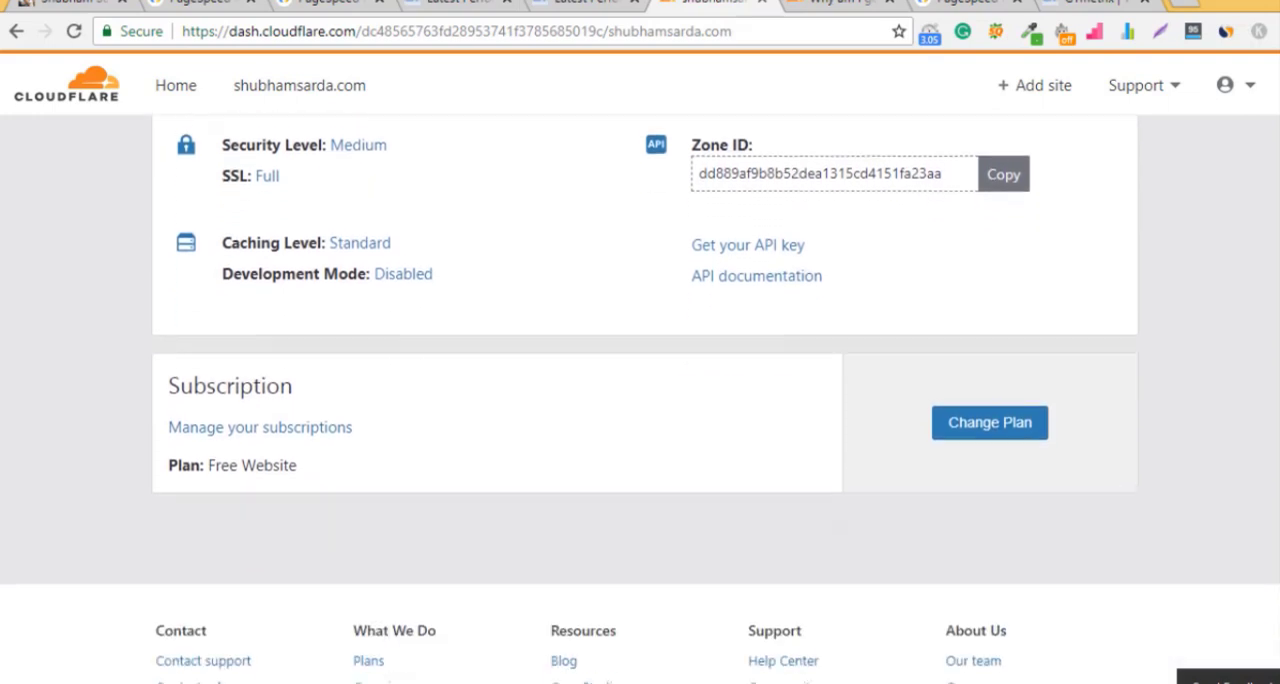
scroll(640, 400, "up", 6)
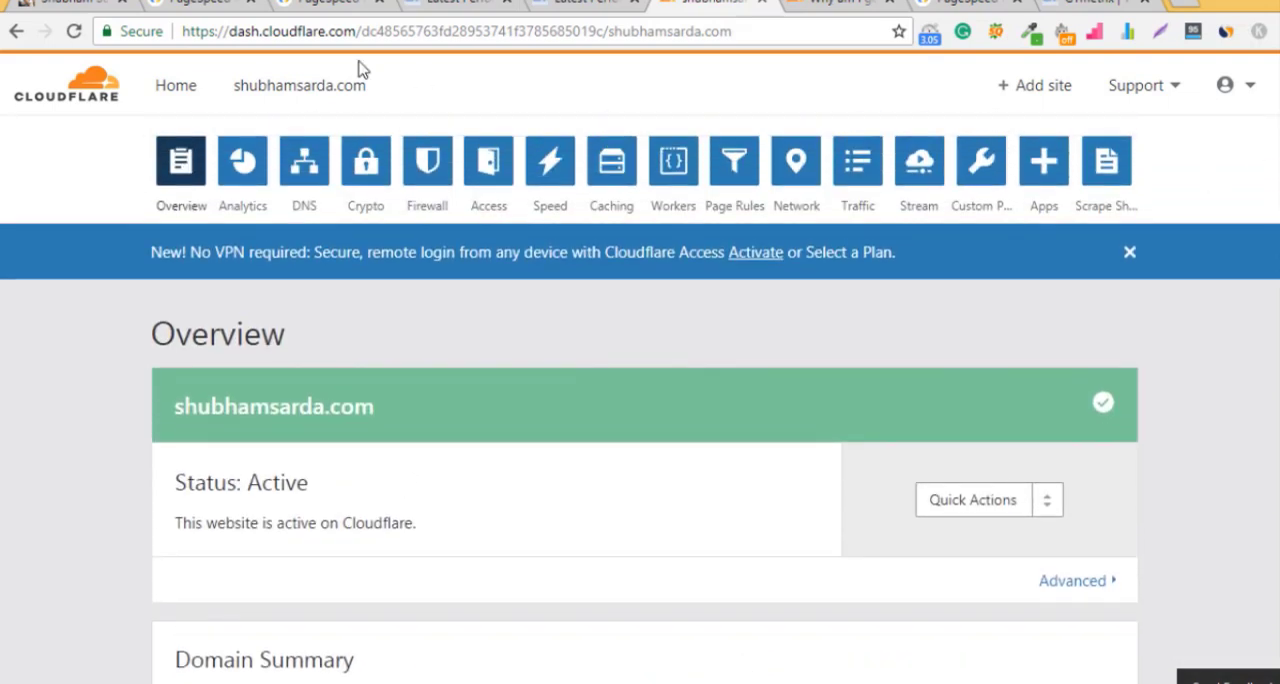
left_click(244, 170)
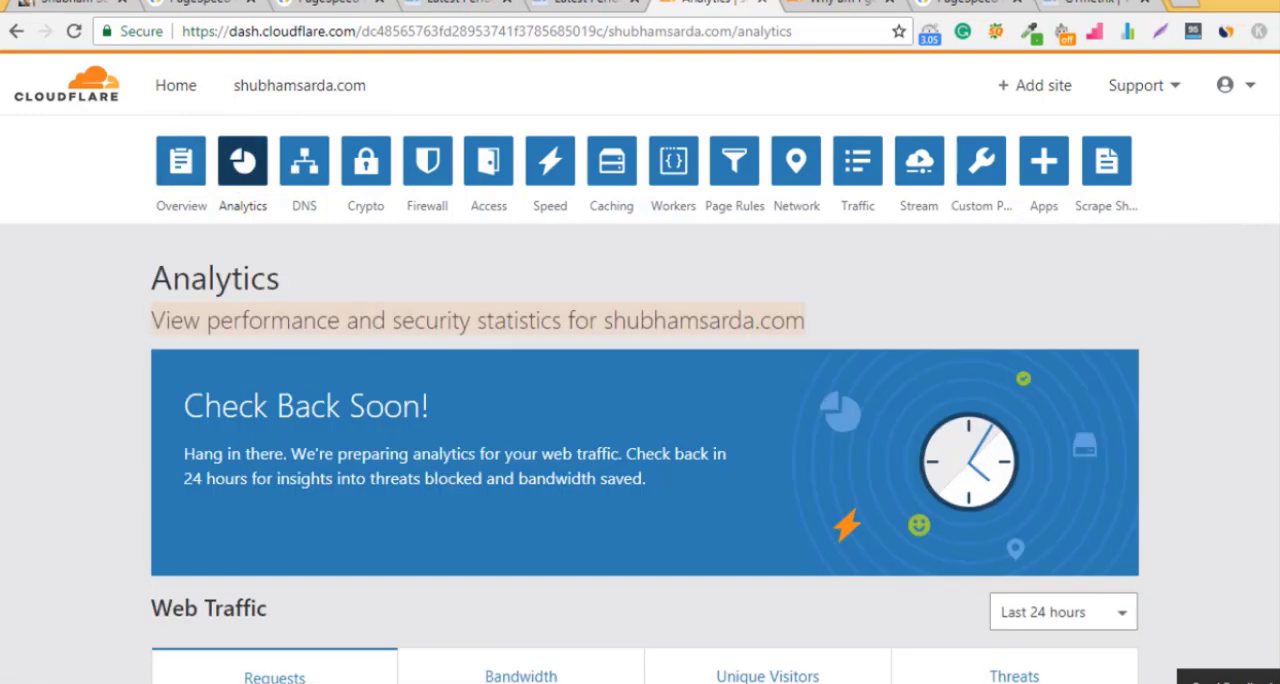
scroll(1244, 238, "down", 4)
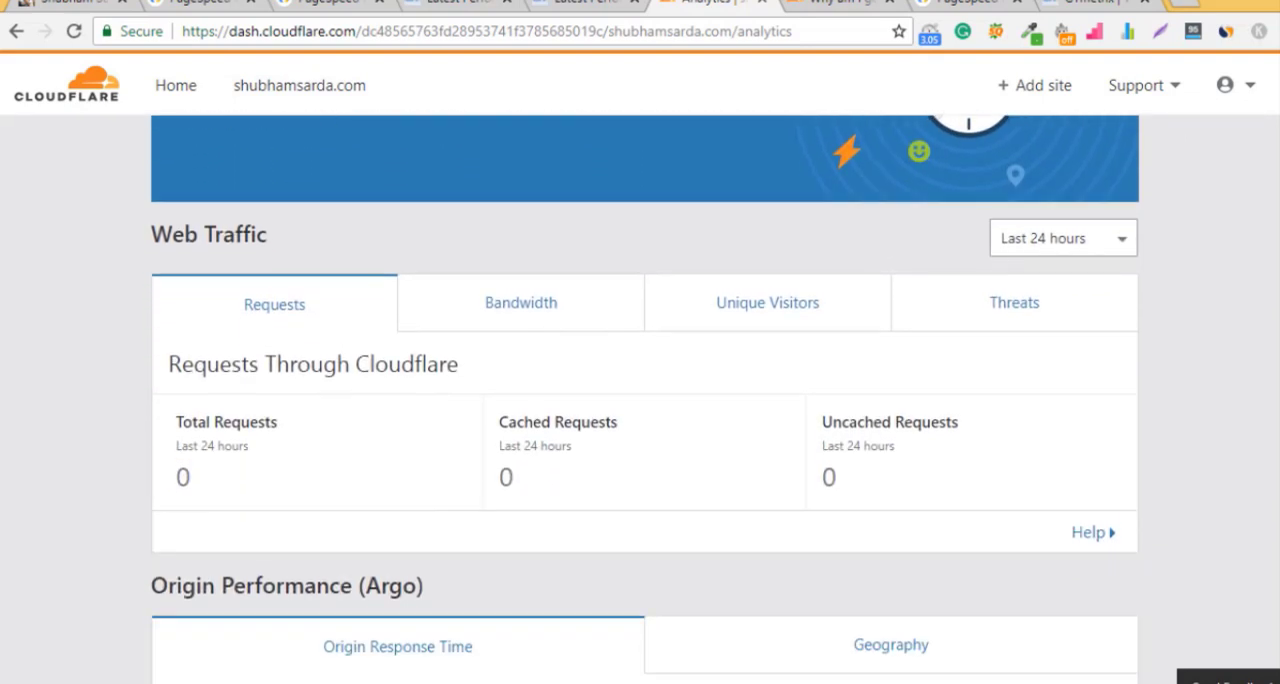
scroll(1277, 241, "down", 1)
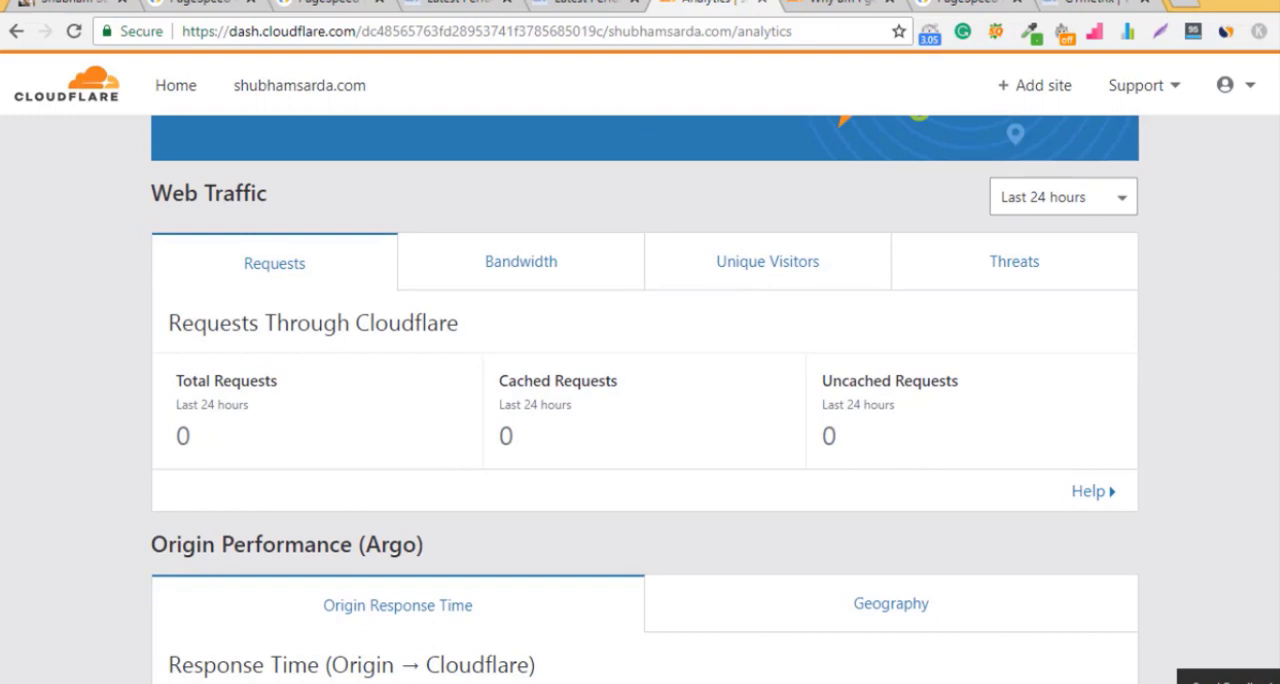
scroll(645, 400, "up", 5)
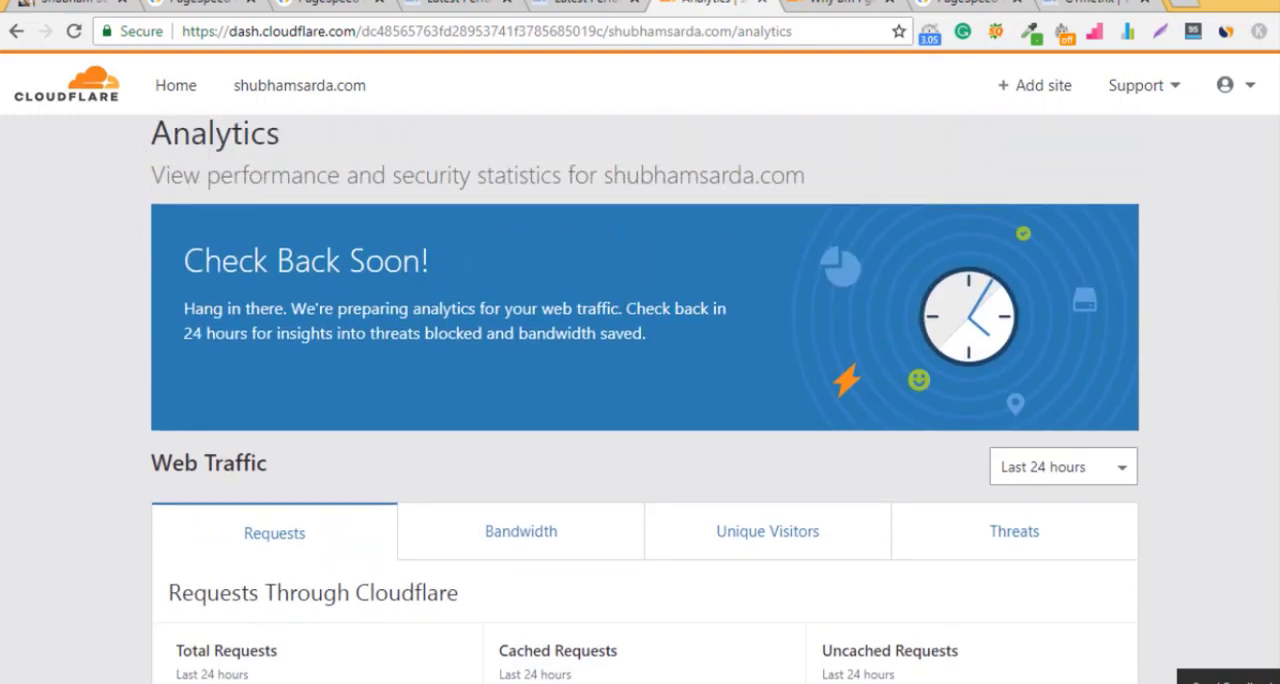
scroll(645, 400, "up", 3)
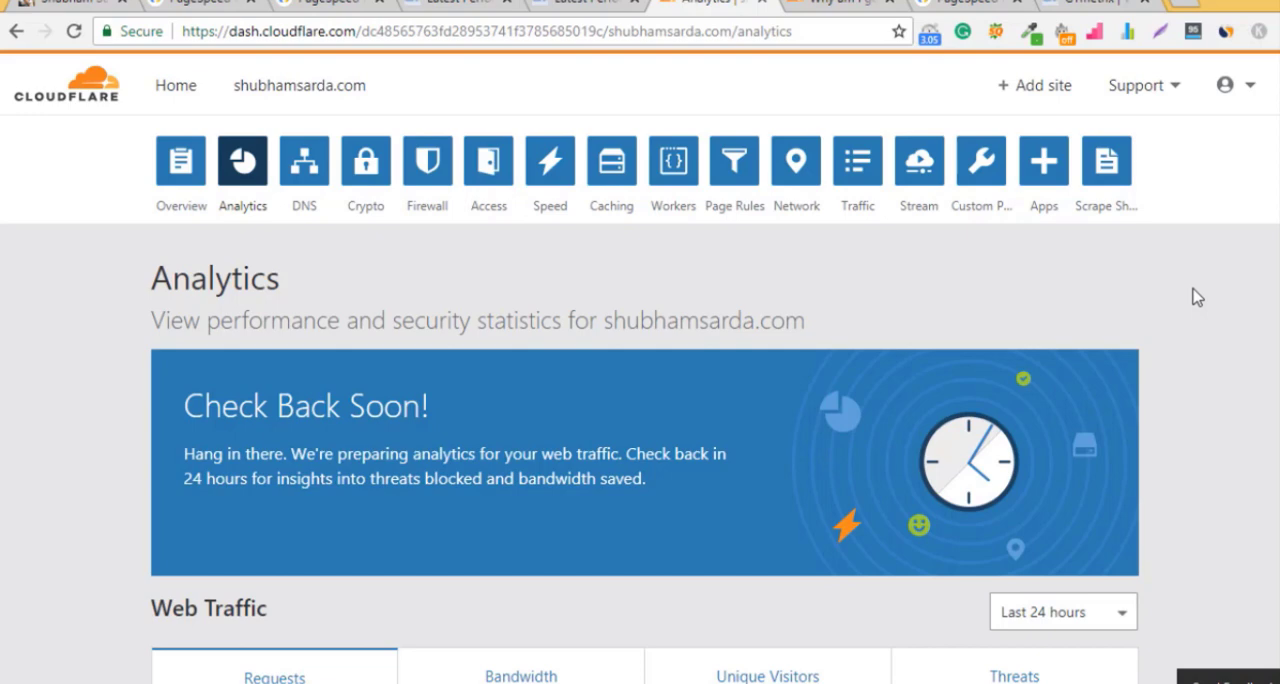
Step: Examine the site's DNS records and the Cloudflare proxy status of each one
left_click(302, 172)
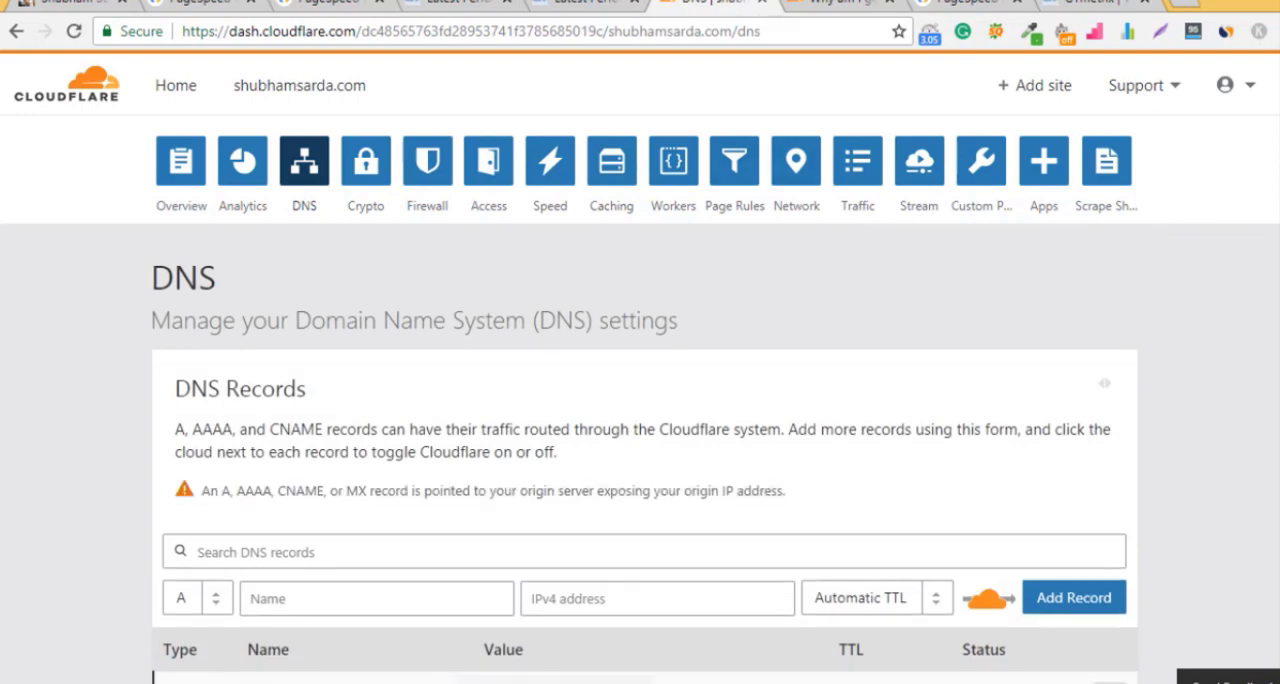
scroll(640, 400, "down", 5)
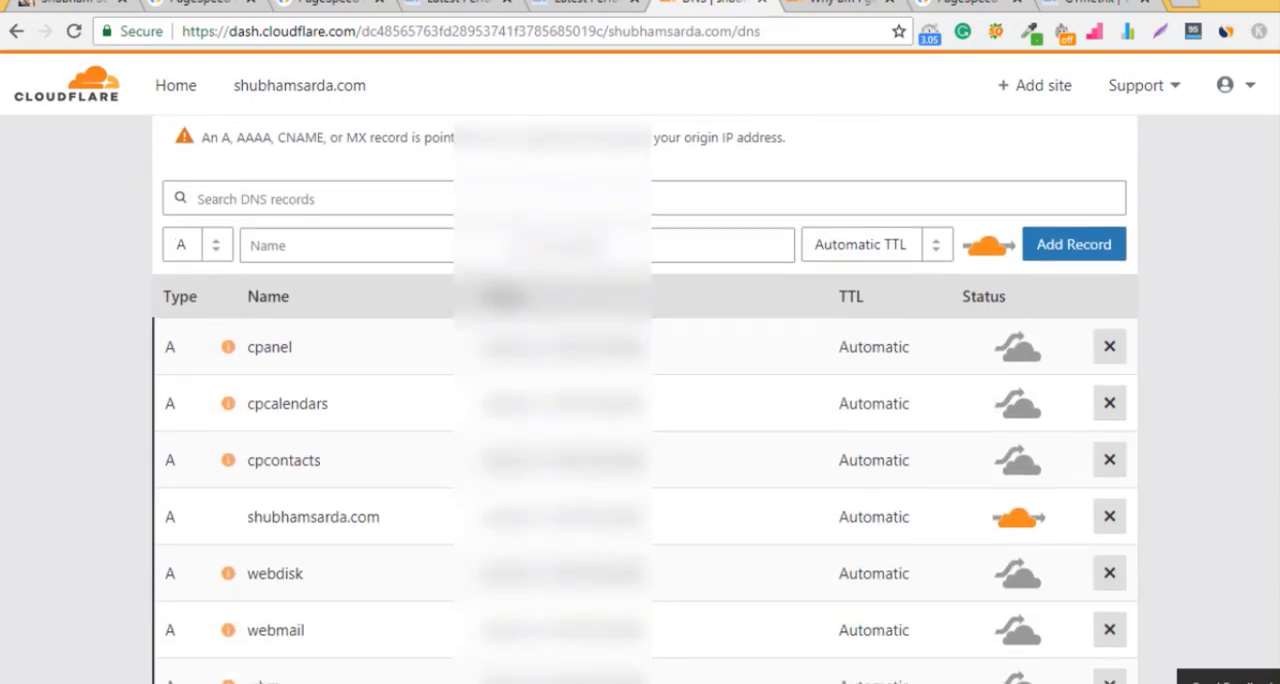
scroll(645, 400, "up", 5)
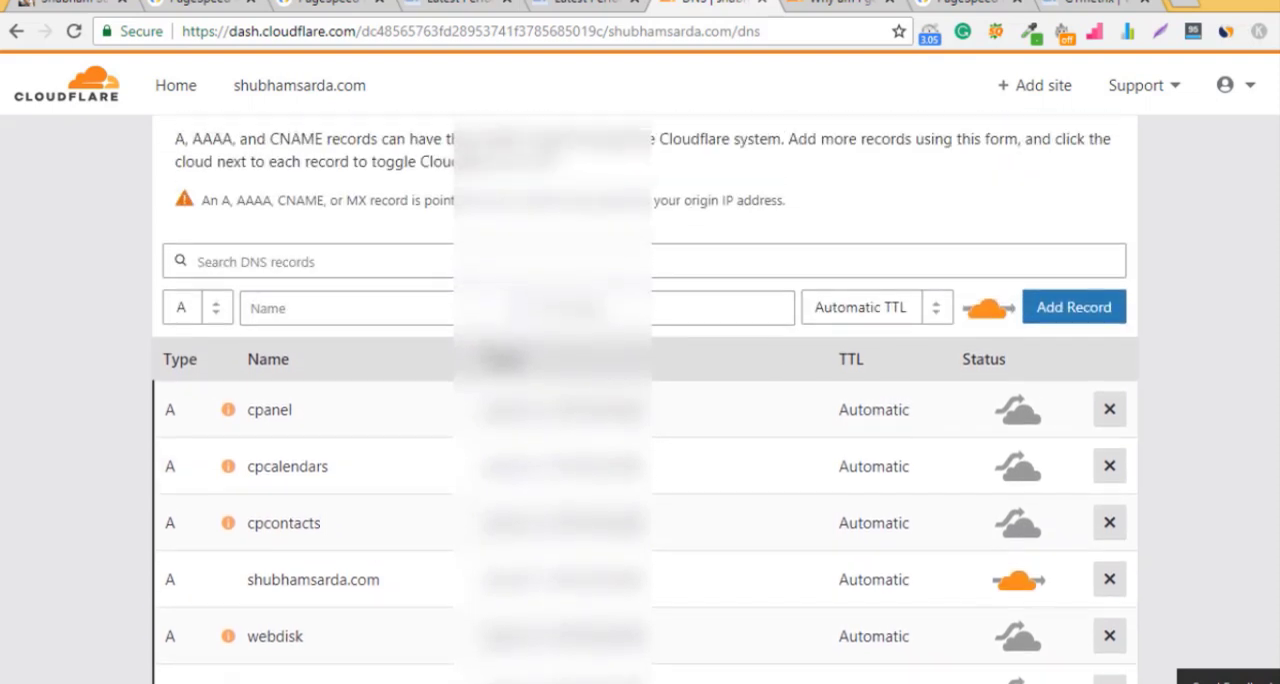
Step: Check the site's SSL certificate status in the Crypto settings and read the support article on SSL mismatch errors
left_click(370, 163)
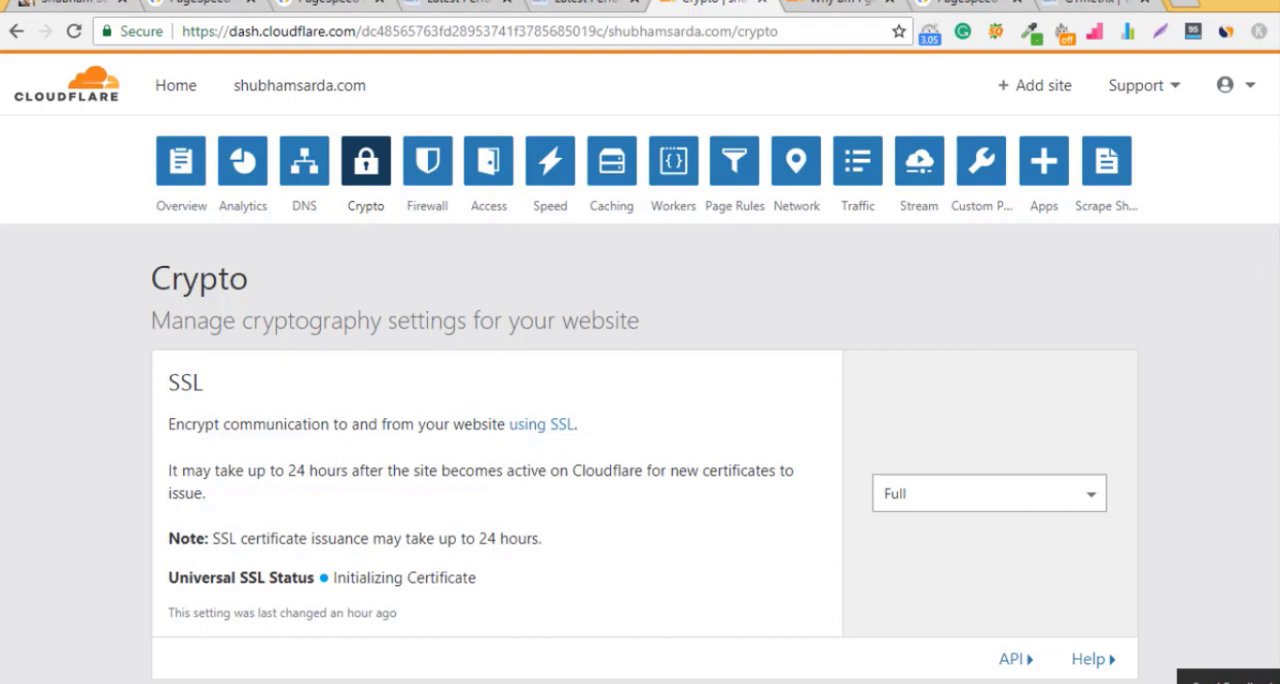
scroll(1268, 220, "down", 2)
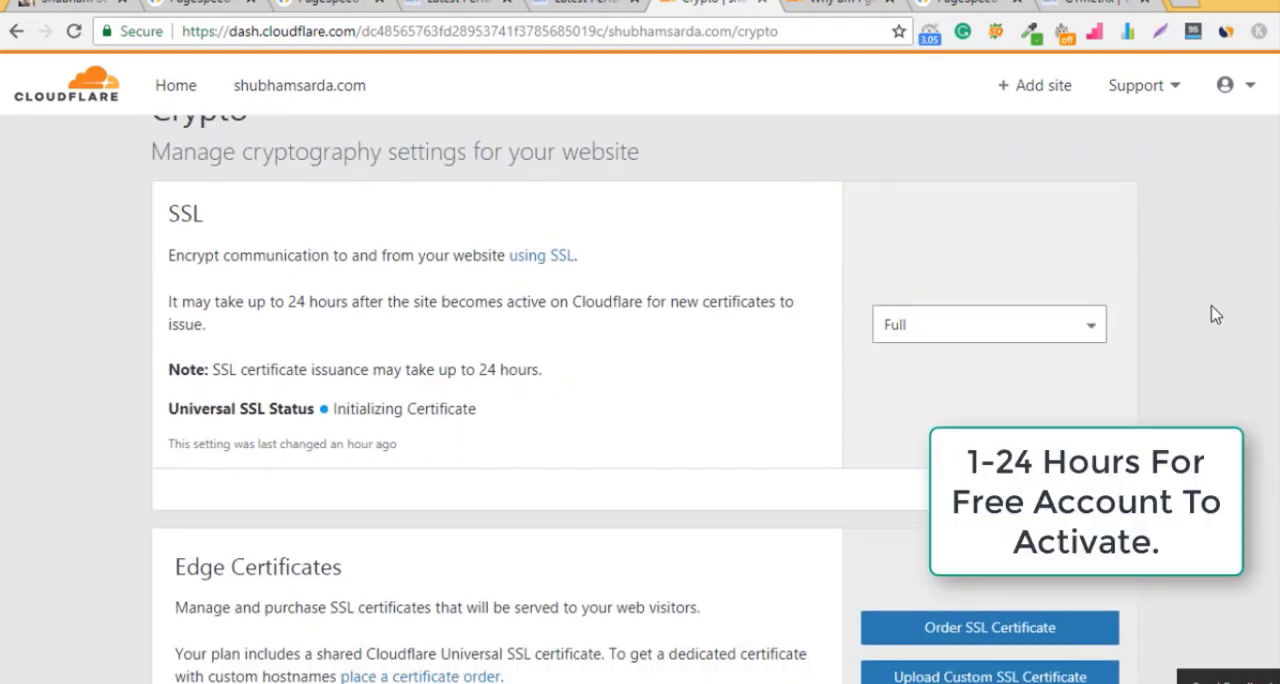
left_click(840, 6)
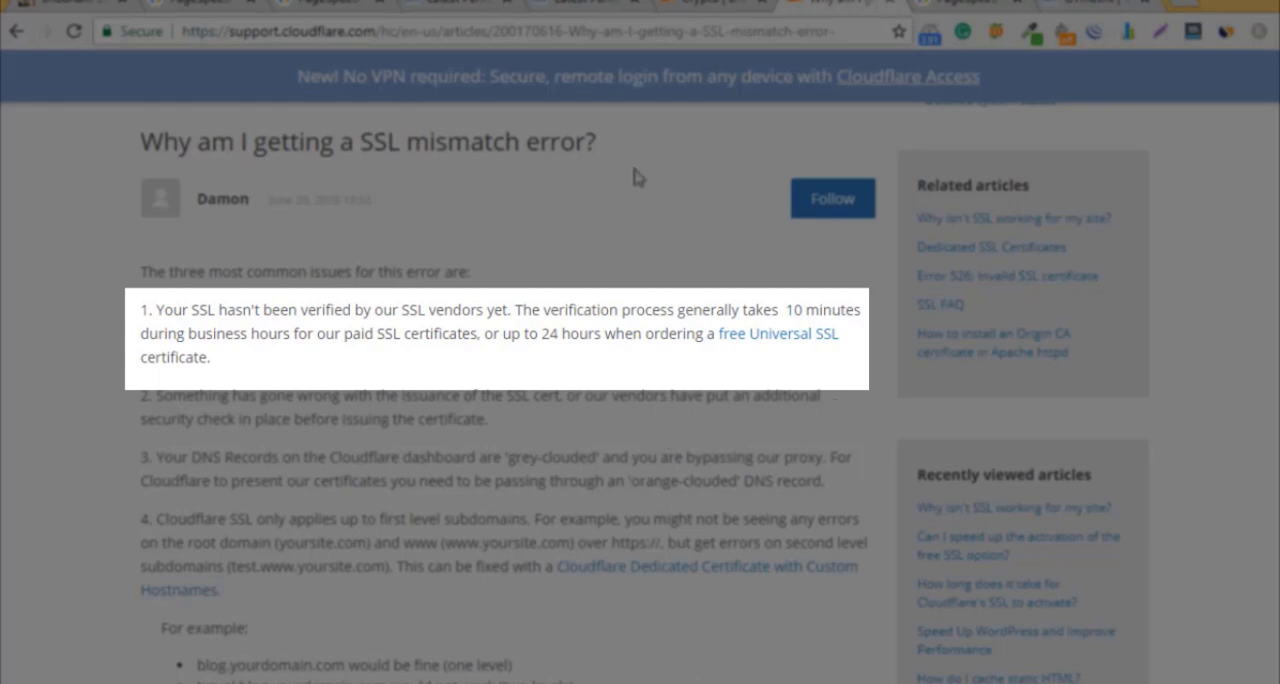
left_click(715, 8)
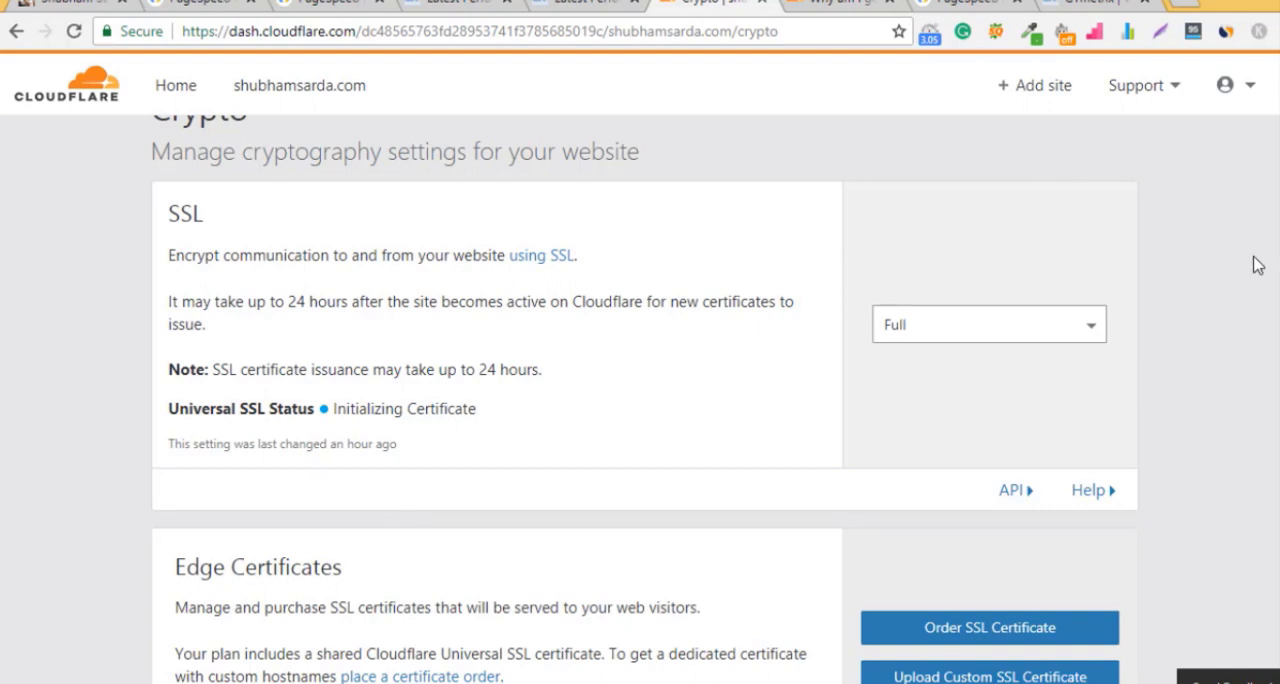
scroll(1272, 150, "up", 2)
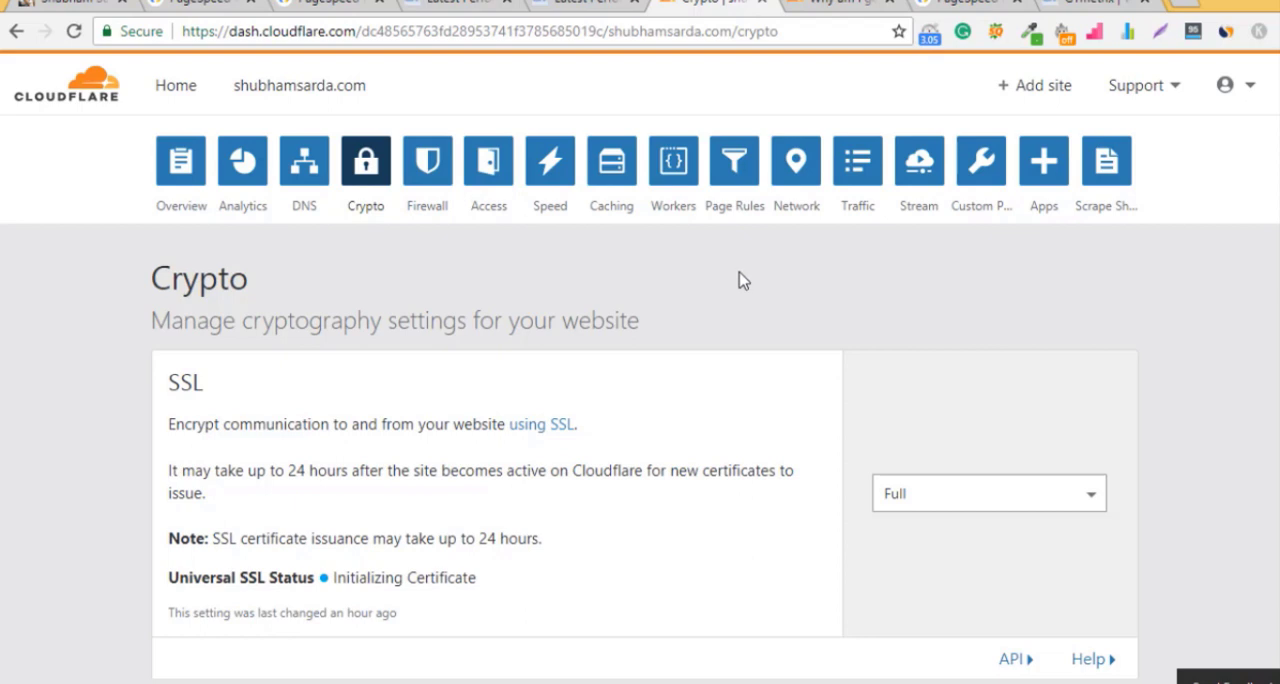
Step: View the site's Speed settings and its Caching settings in Cloudflare
left_click(564, 172)
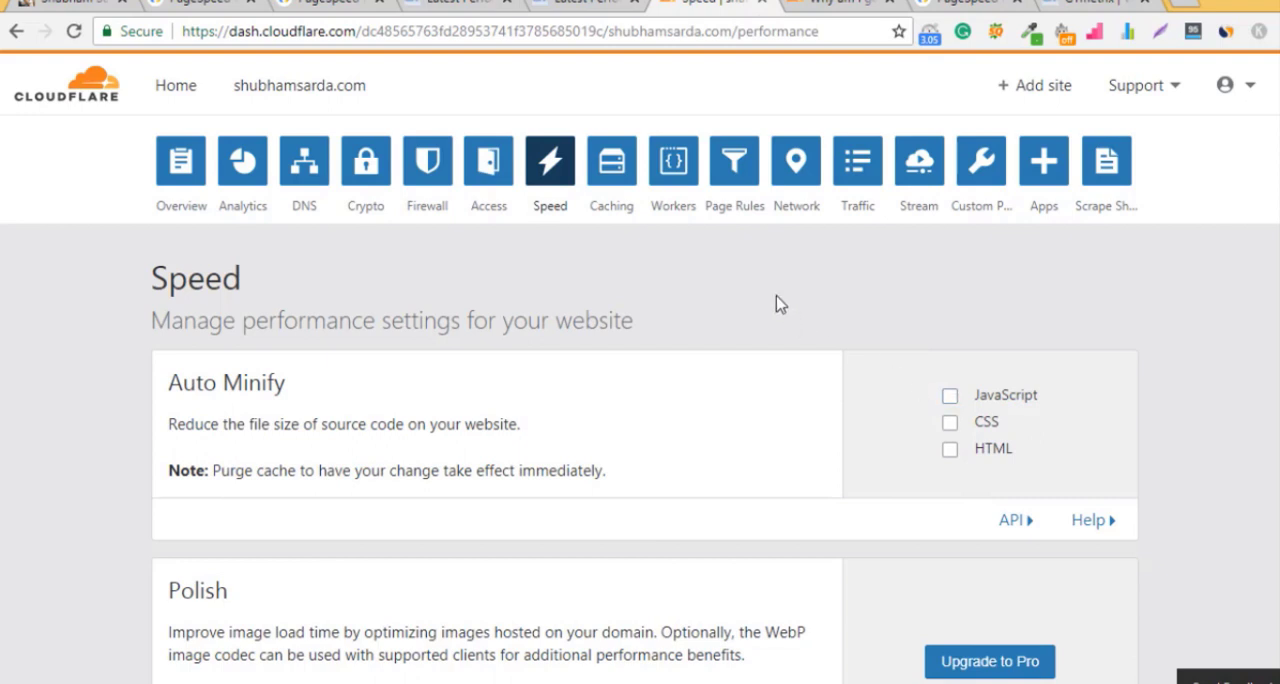
left_click(628, 176)
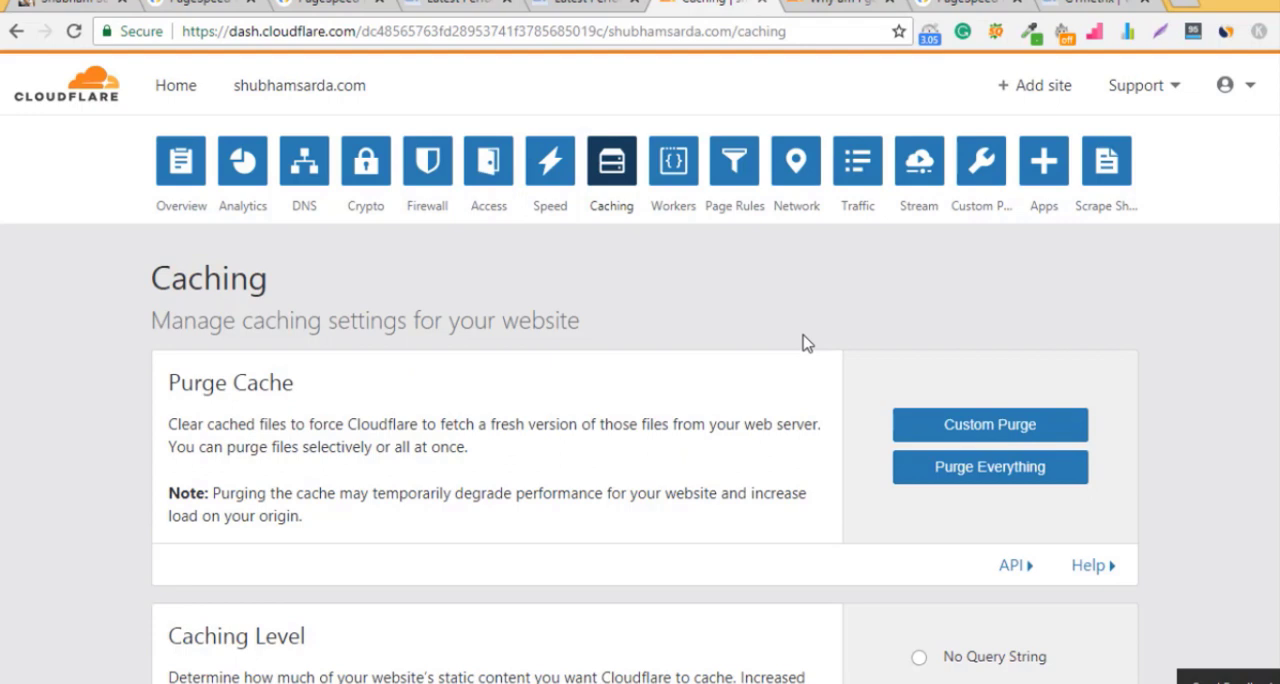
Step: Switch to the personal website, open its WordPress admin at /wp-admin and go to the page for adding new plugins
left_click(80, 4)
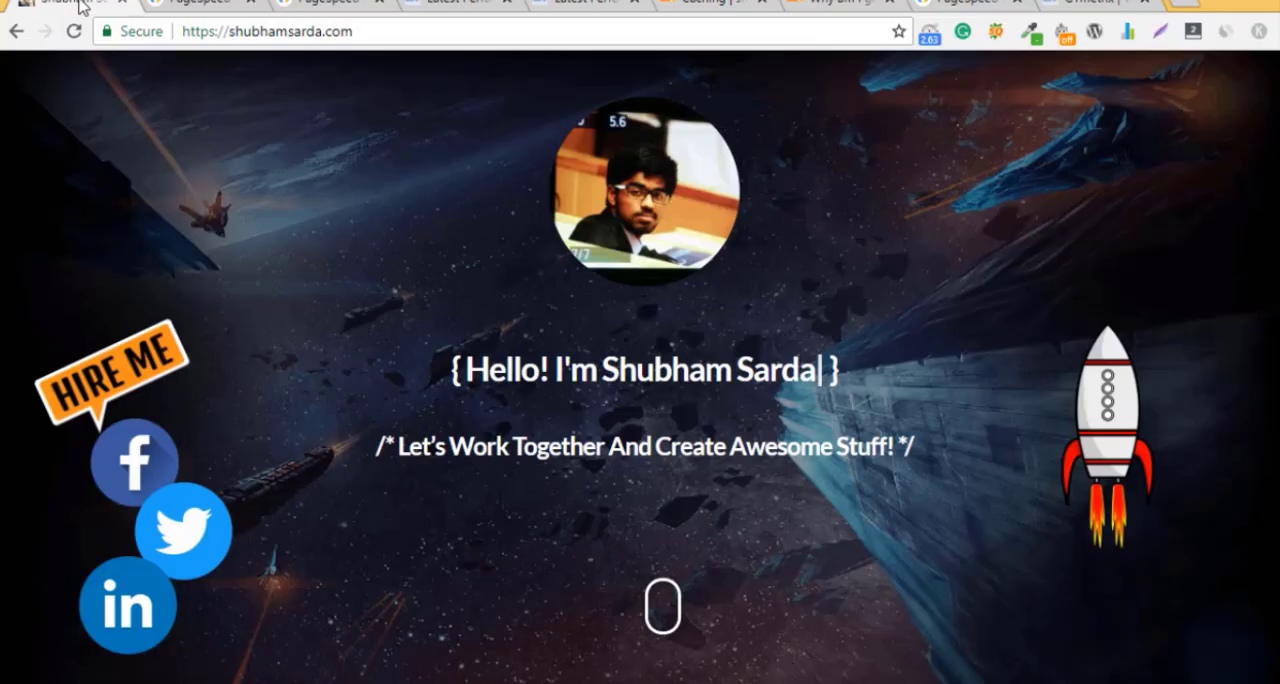
left_click(400, 31)
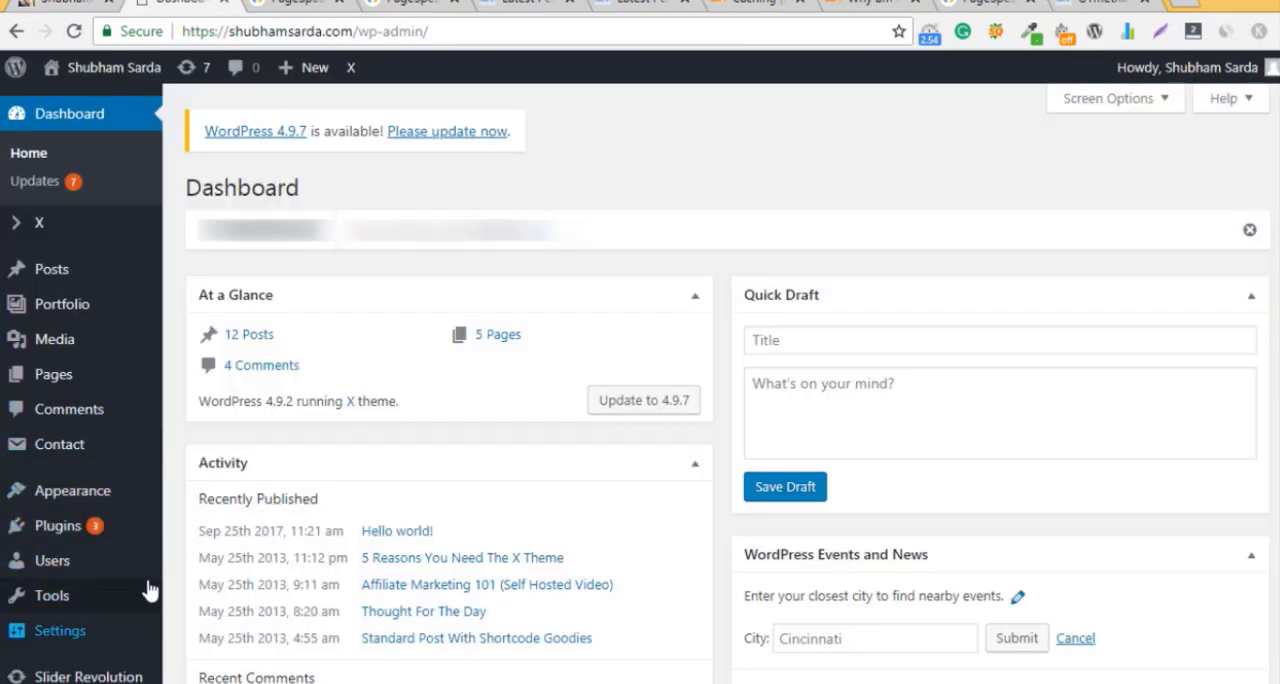
scroll(1266, 303, "down", 1)
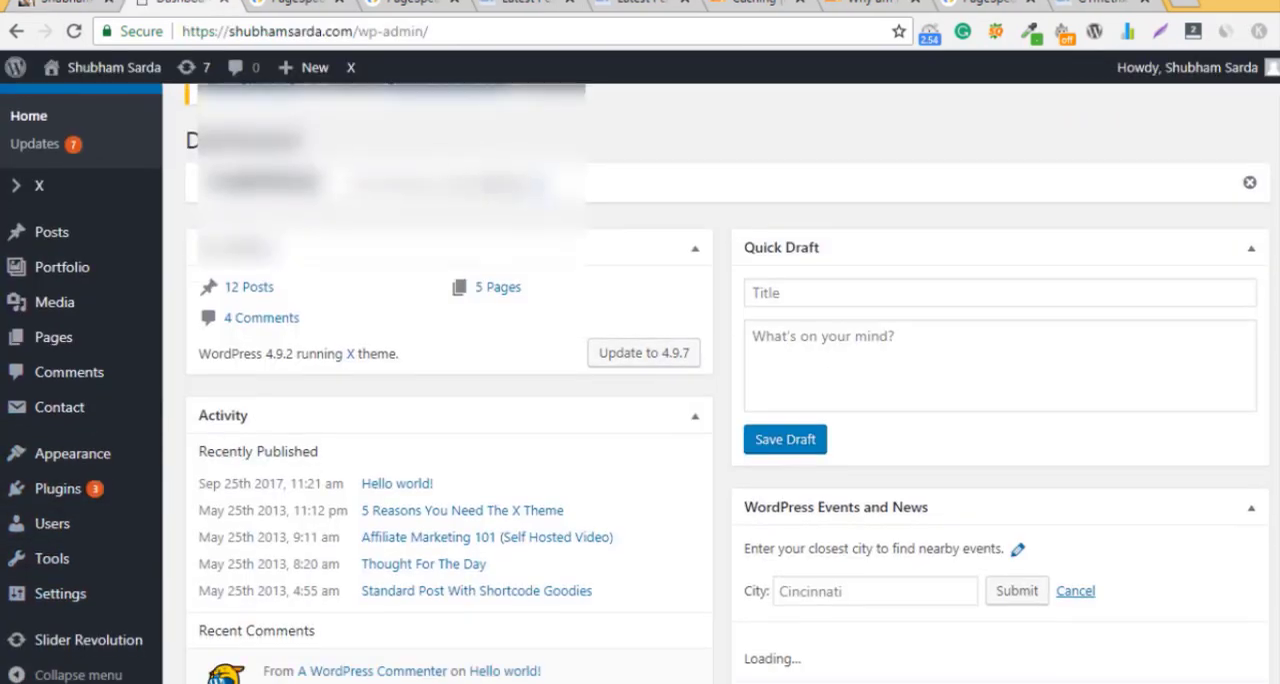
scroll(1200, 445, "down", 3)
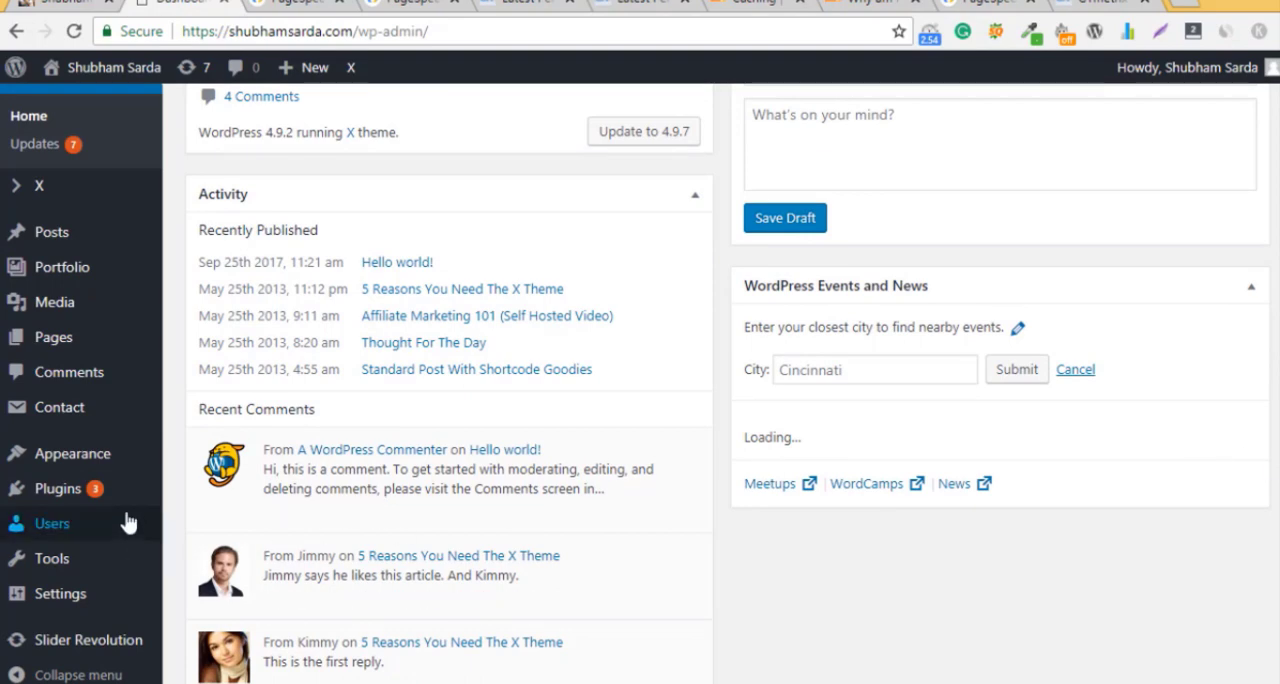
mouse_move(100, 489)
left_click(190, 519)
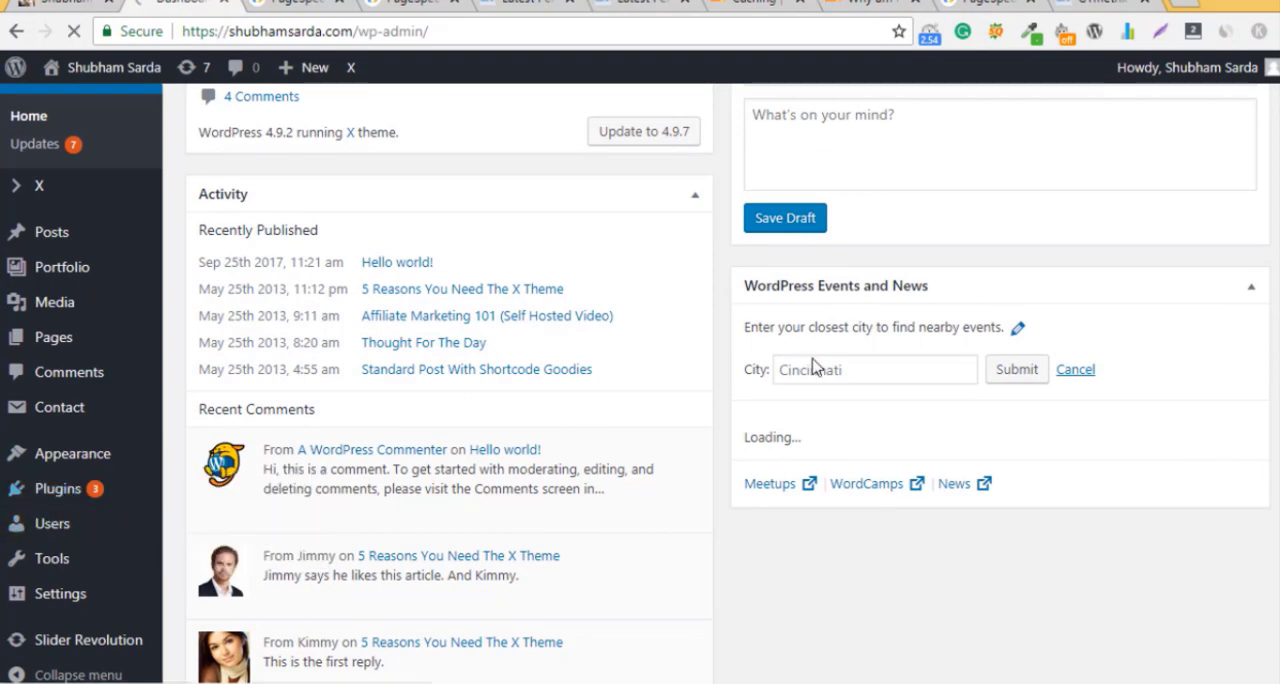
Step: Search the WordPress plugin directory for "cloudflare"
left_click(1137, 247)
type("cloud flare")
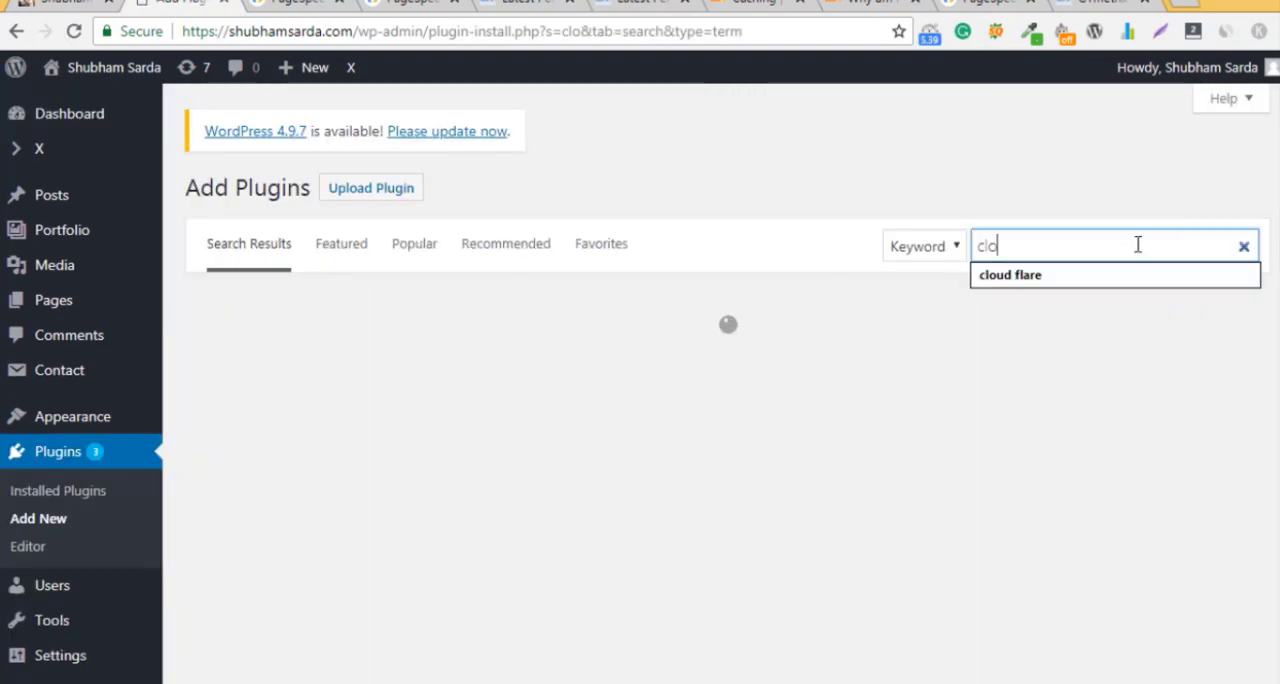
left_click(1131, 277)
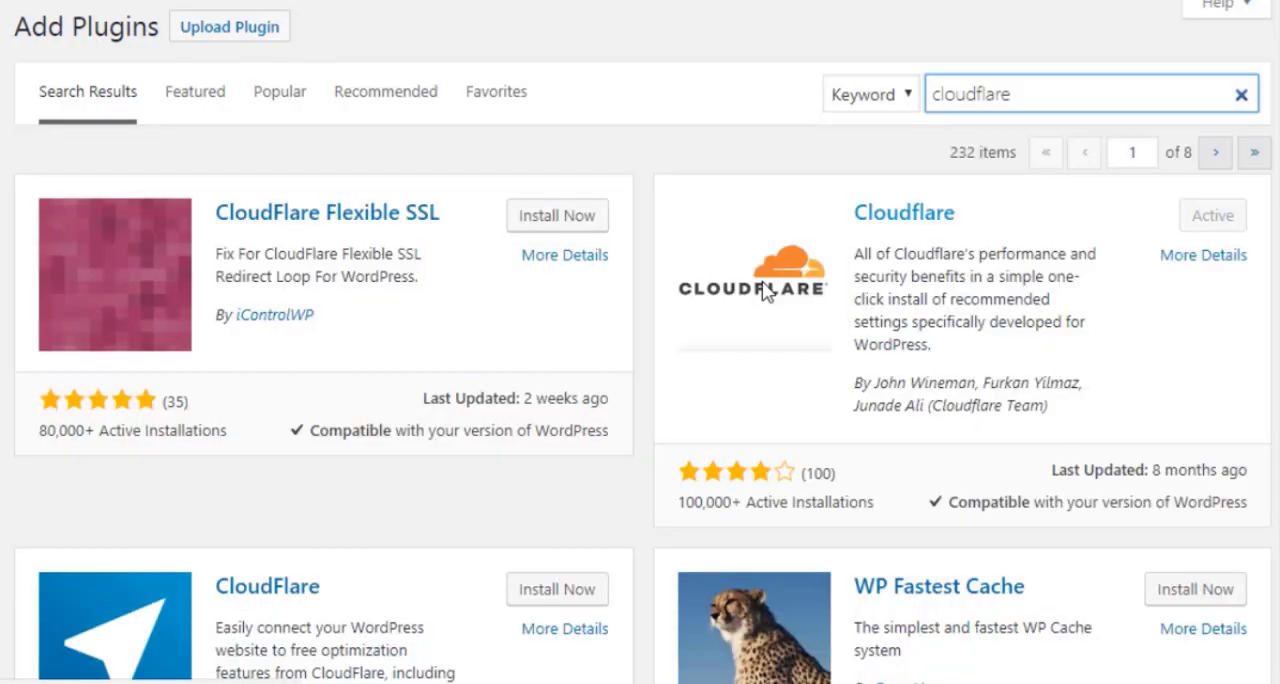
left_click(1062, 88)
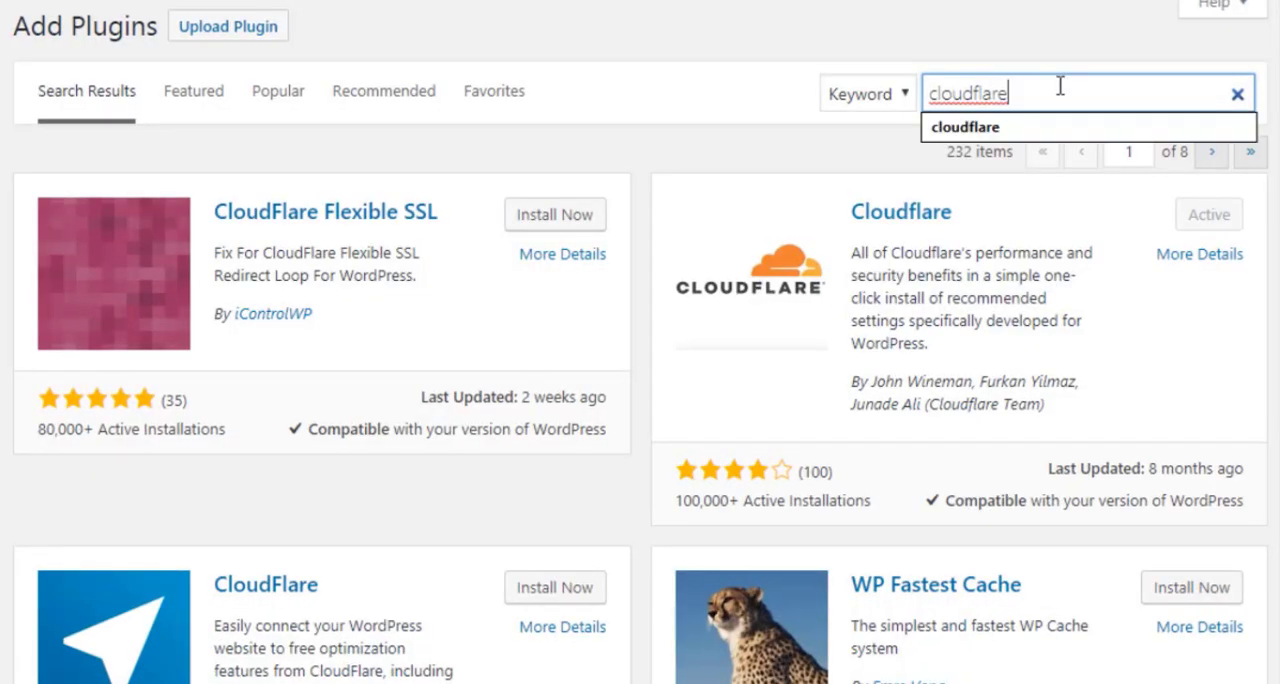
left_click(1276, 343)
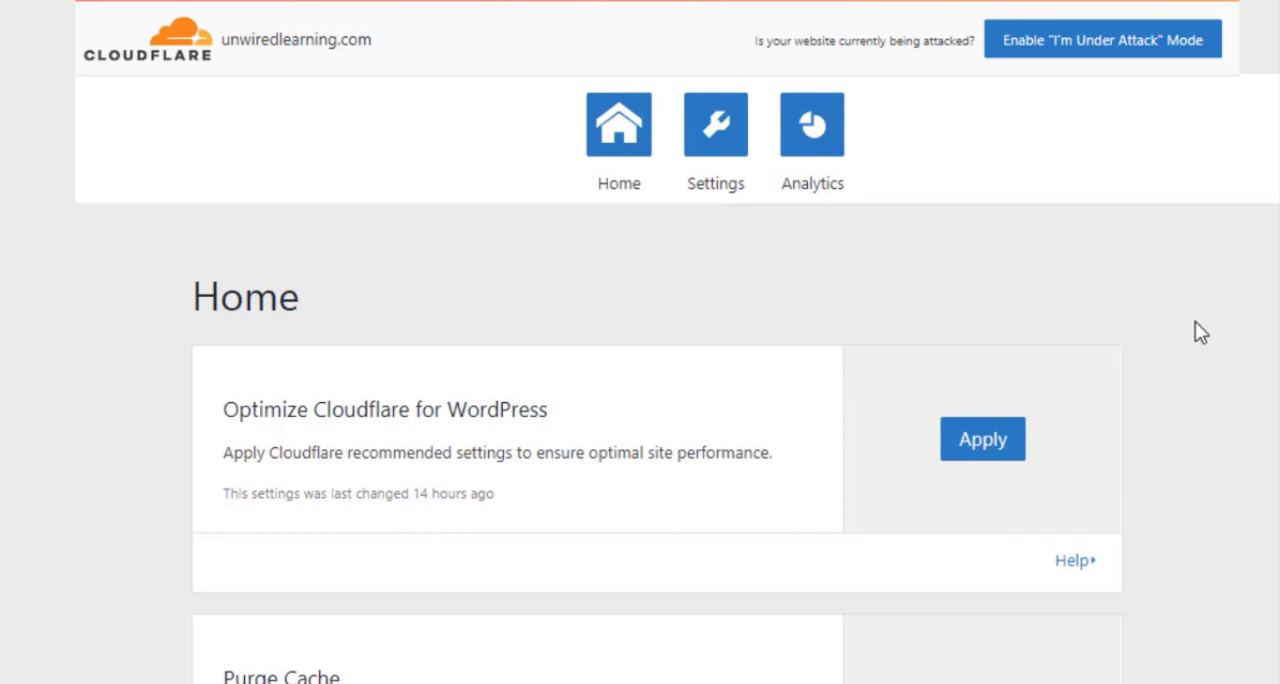
Step: Examine the Cloudflare plugin's home options for unwiredlearning.com and open its analytics
scroll(1262, 326, "down", 10)
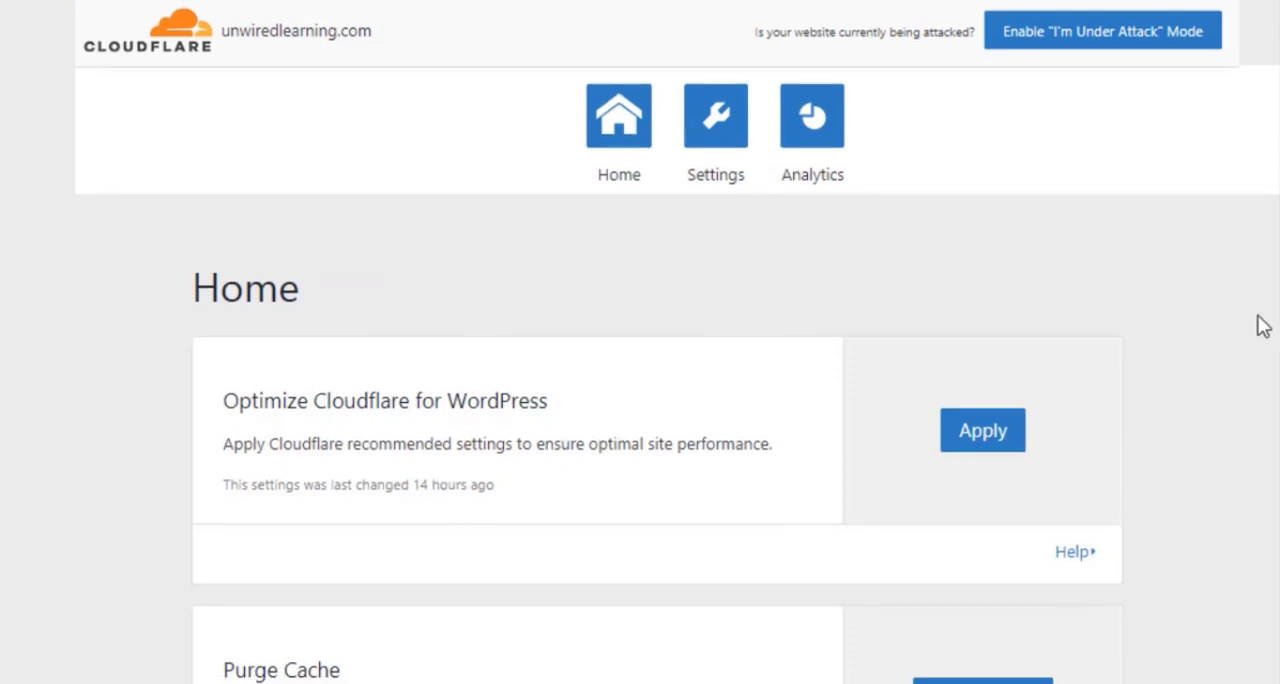
scroll(1262, 326, "up", 10)
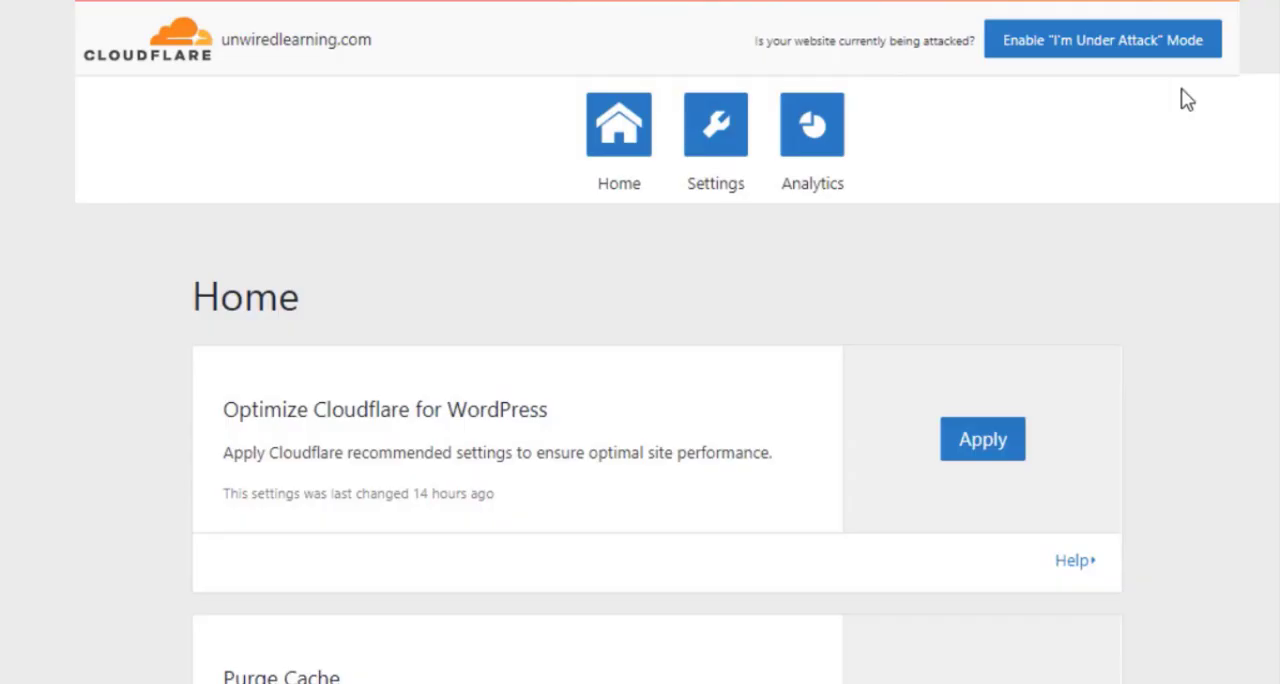
left_click(818, 126)
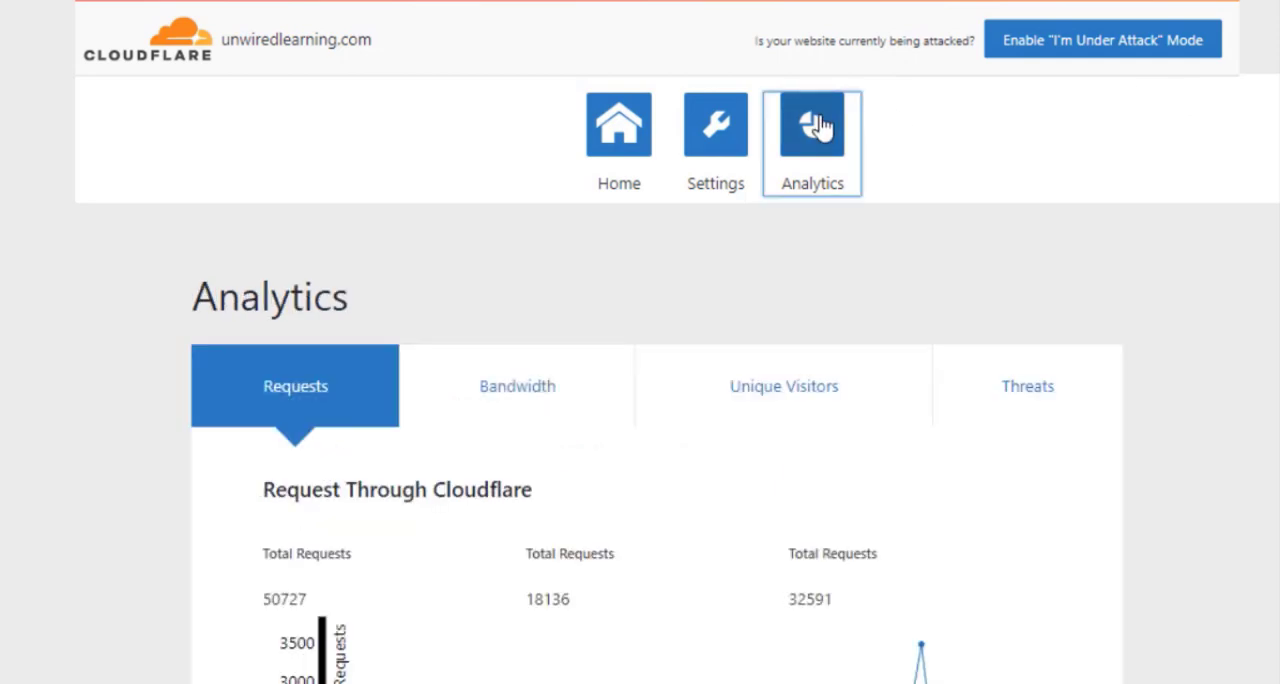
Step: Examine the Cloudflare plugin's speed and security settings and return to the plugin's home page
left_click(750, 130)
scroll(980, 205, "down", 3)
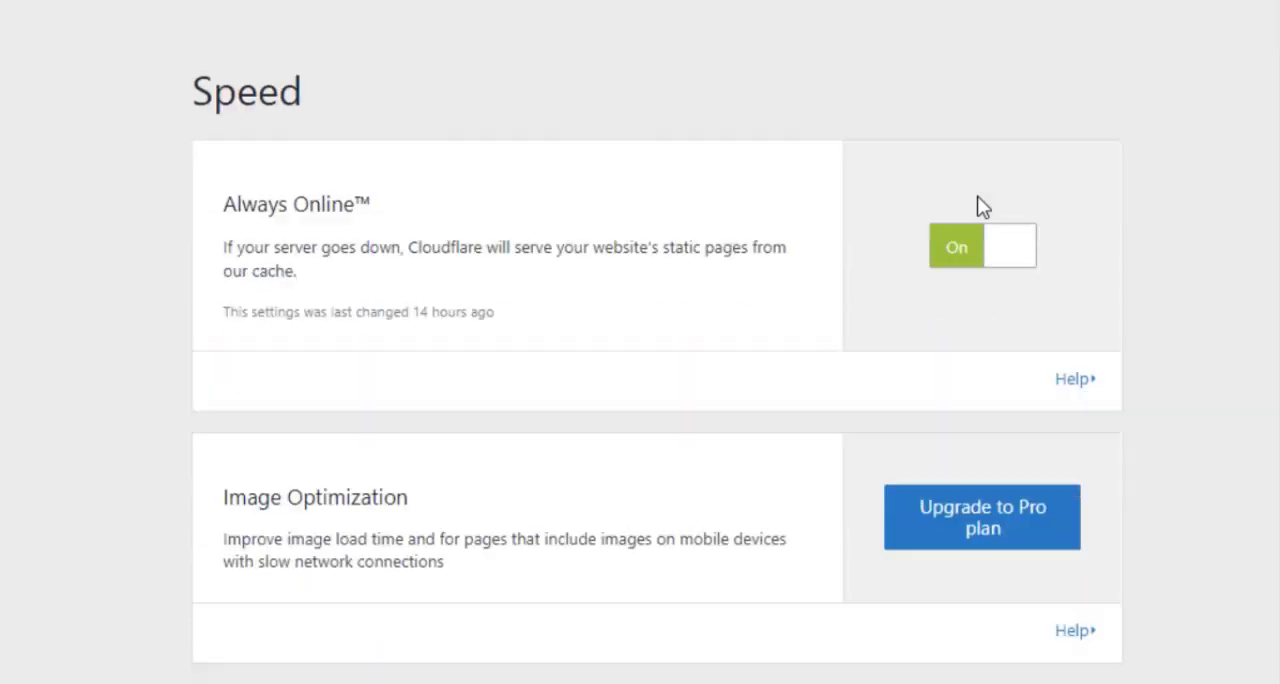
scroll(980, 205, "up", 3)
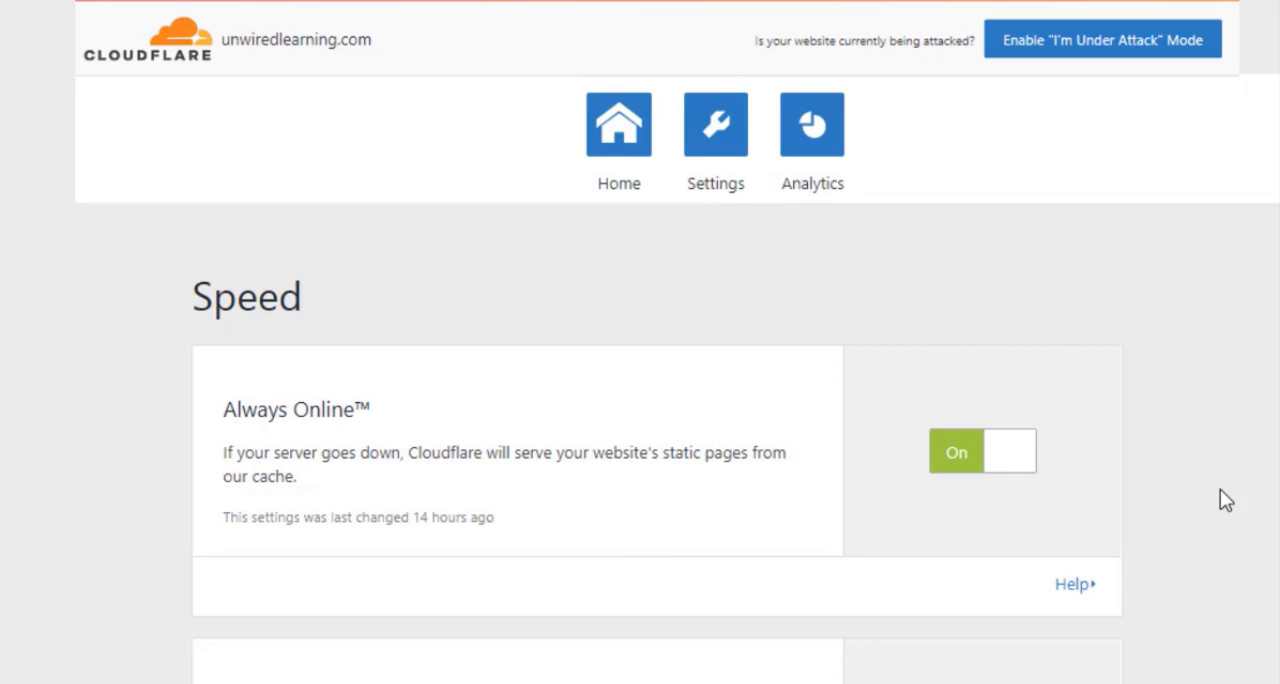
scroll(1220, 490, "down", 4)
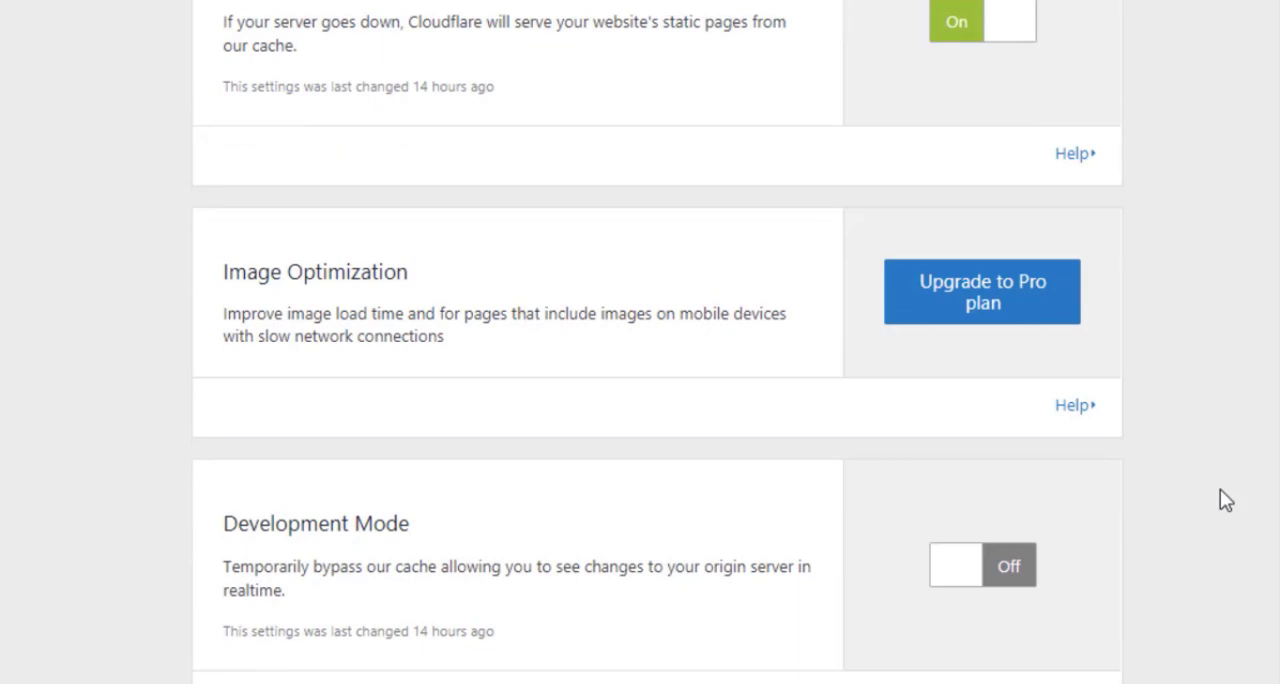
scroll(1220, 490, "down", 4)
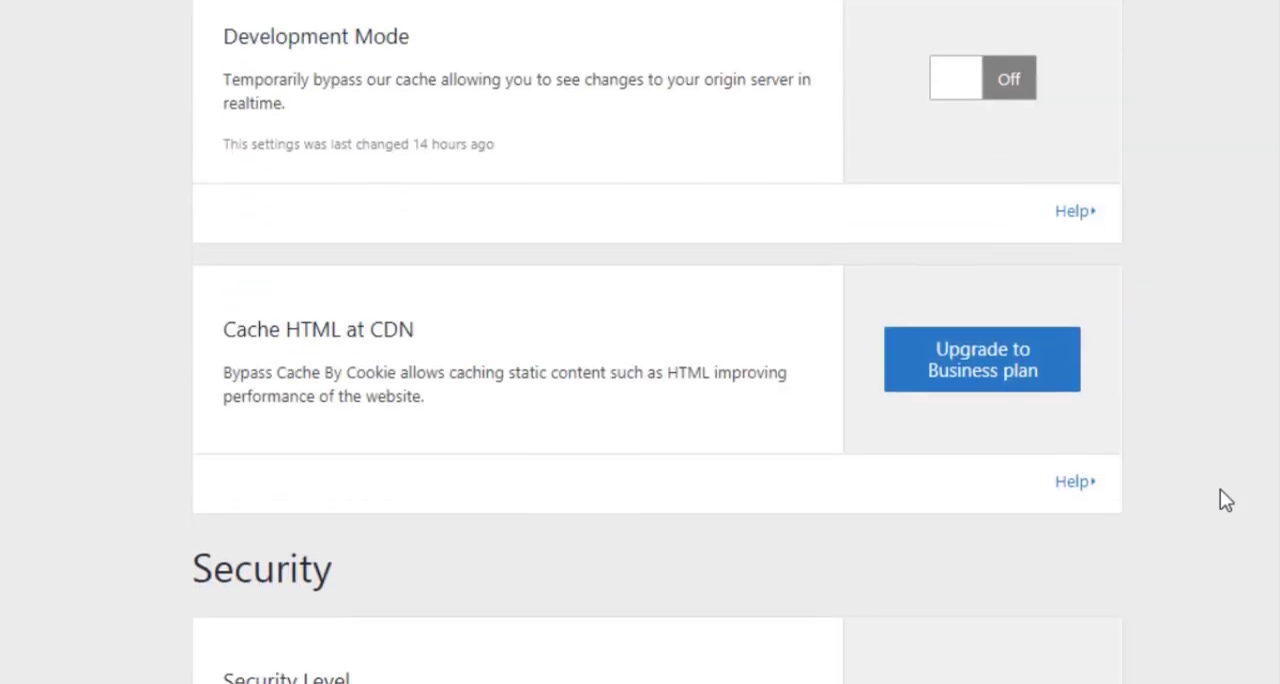
scroll(1220, 490, "up", 8)
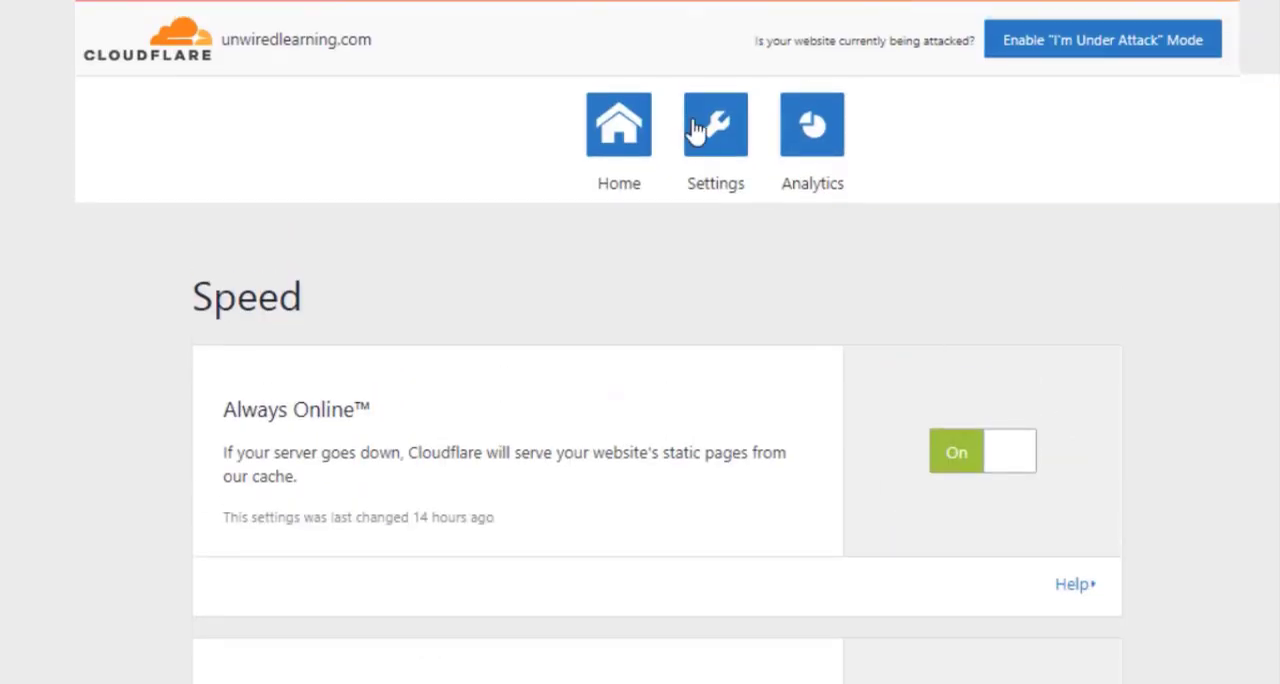
left_click(610, 130)
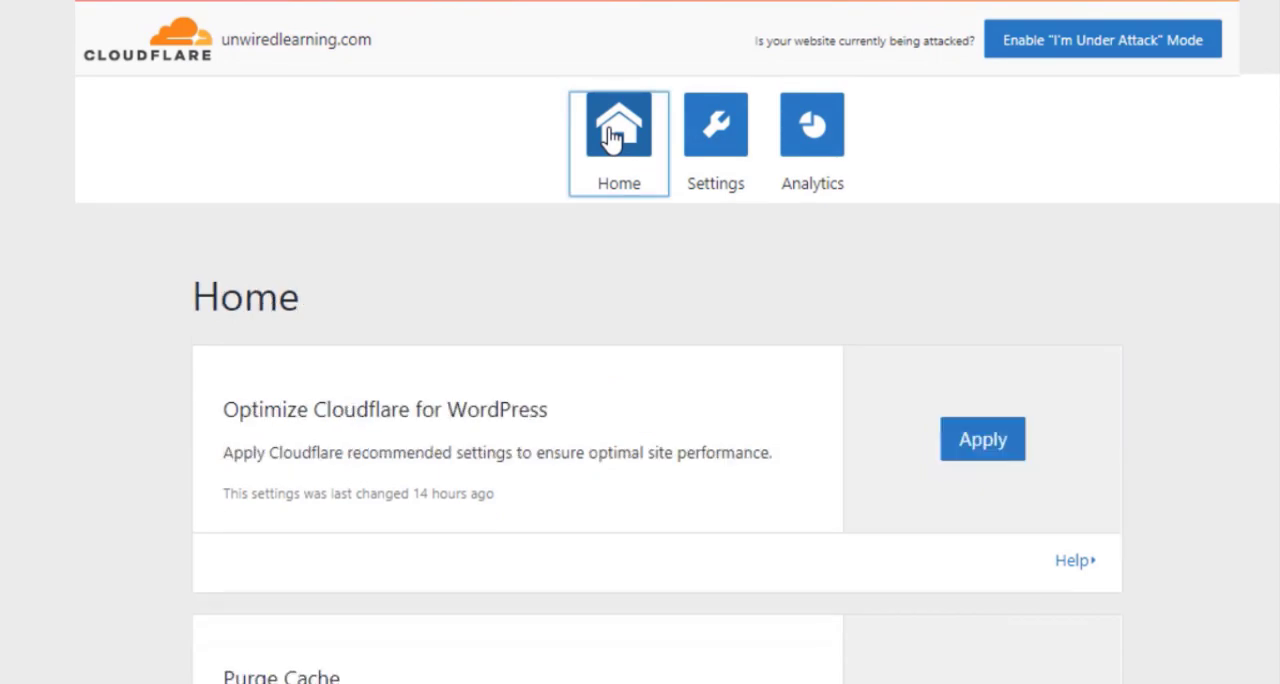